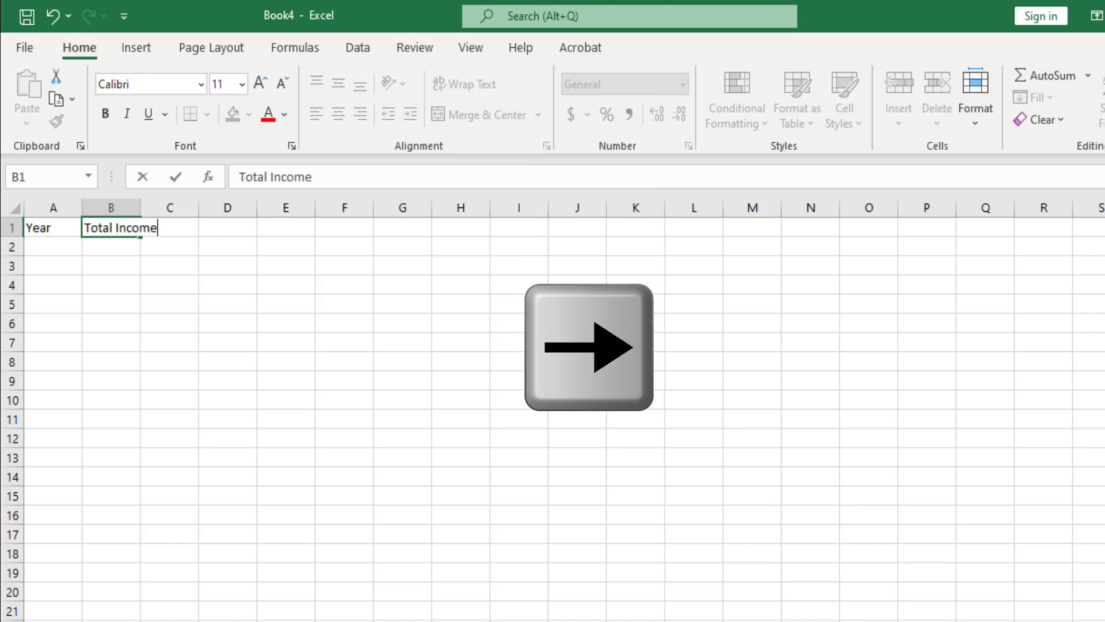
- Complete the header row by entering 20% Commission in C1, Profit in D1, Tax in E1 and Profit After Tax in F1
{"action": "key", "text": "Right"}
{"action": "type", "text": "20"}
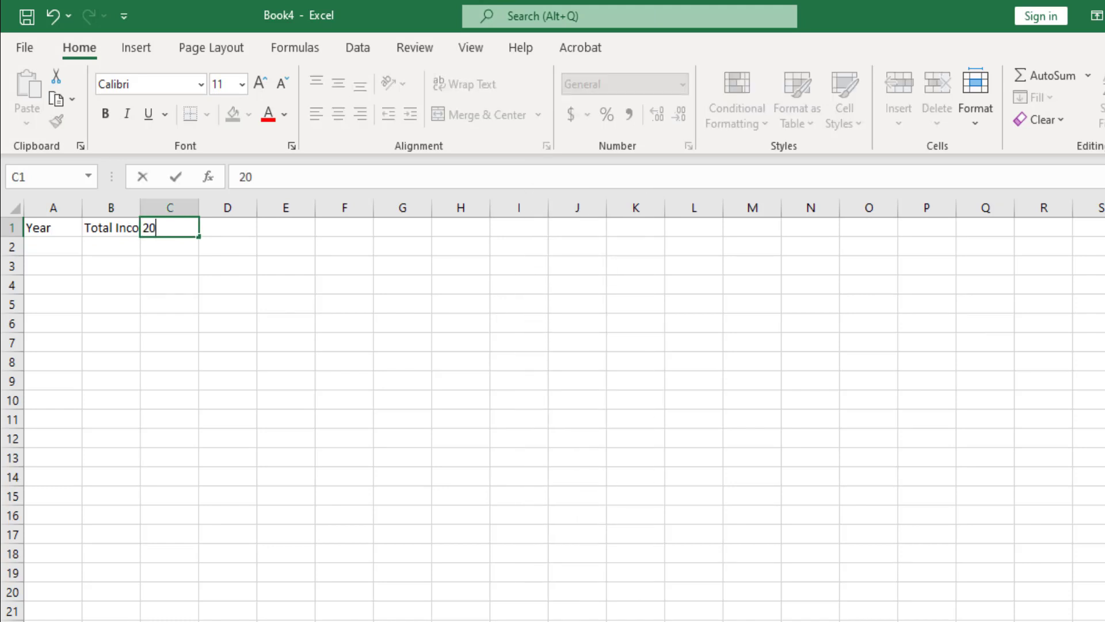
{"action": "type", "text": "% Commission"}
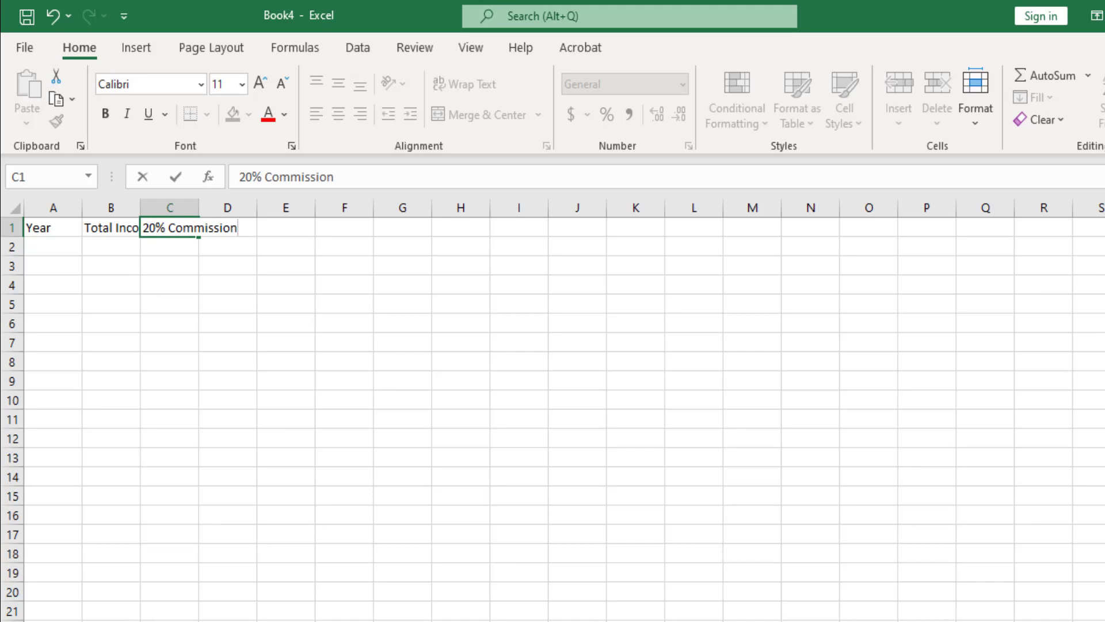
{"action": "key", "text": "Right"}
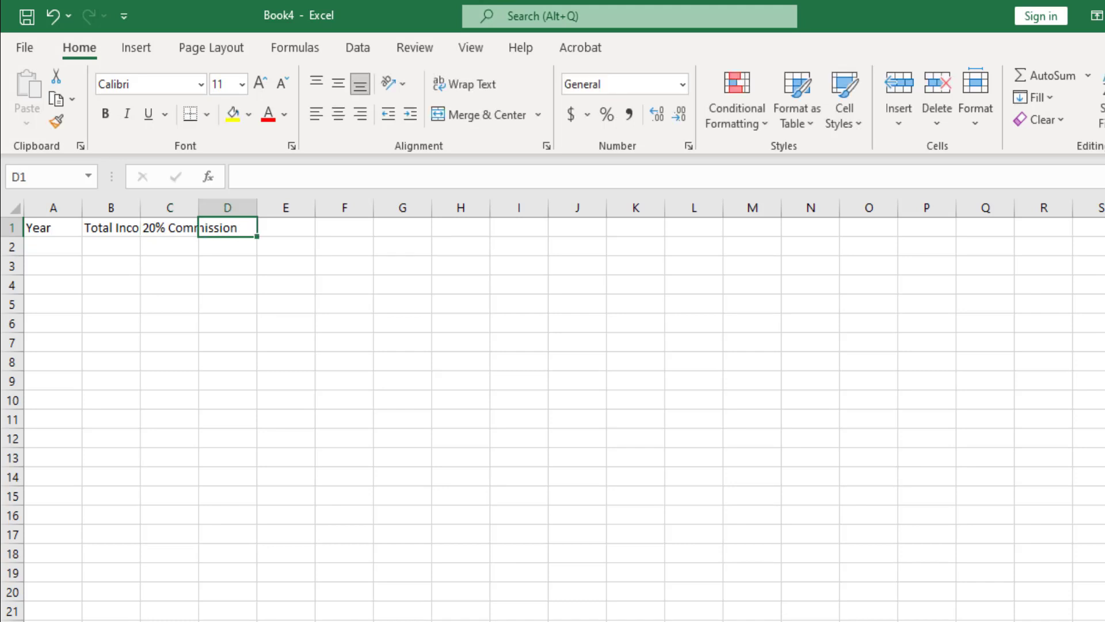
{"action": "type", "text": "Profit"}
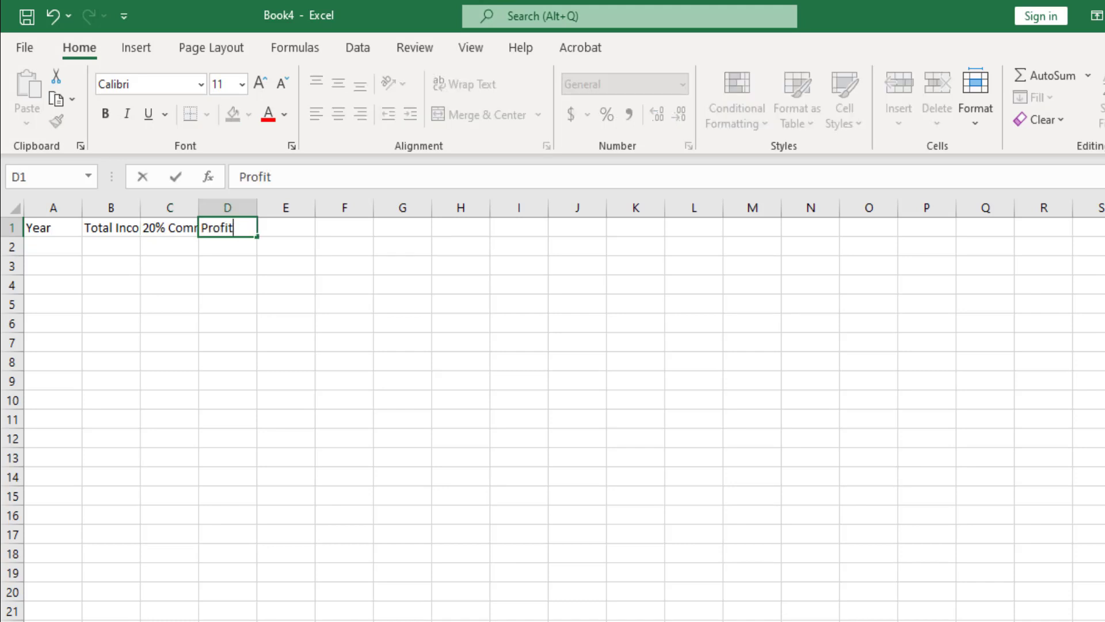
{"action": "key", "text": "Right"}
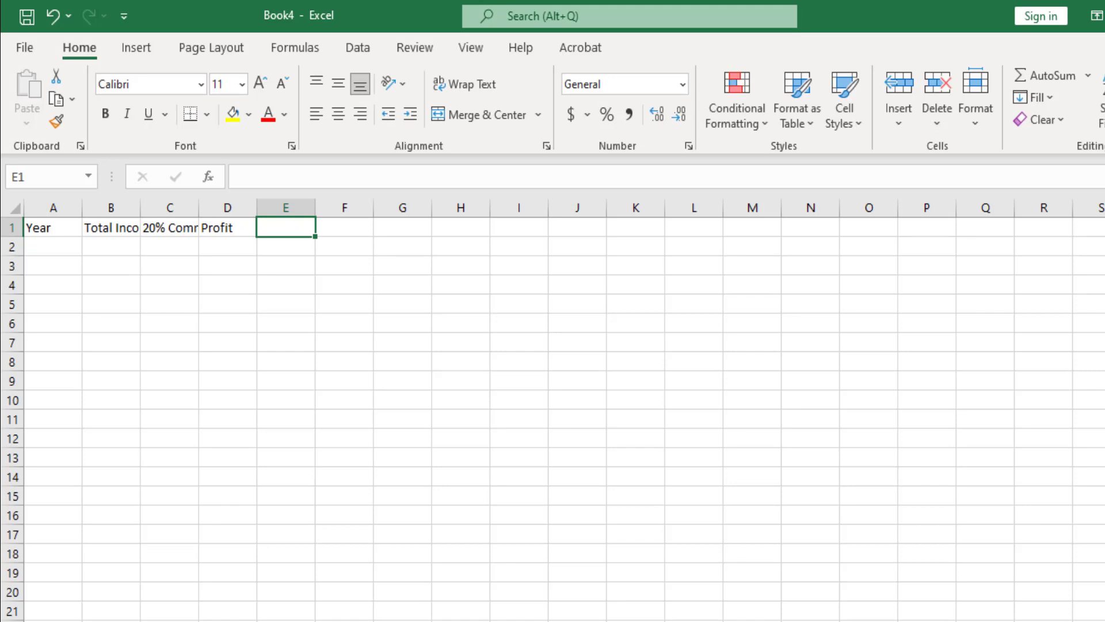
{"action": "type", "text": "Tax"}
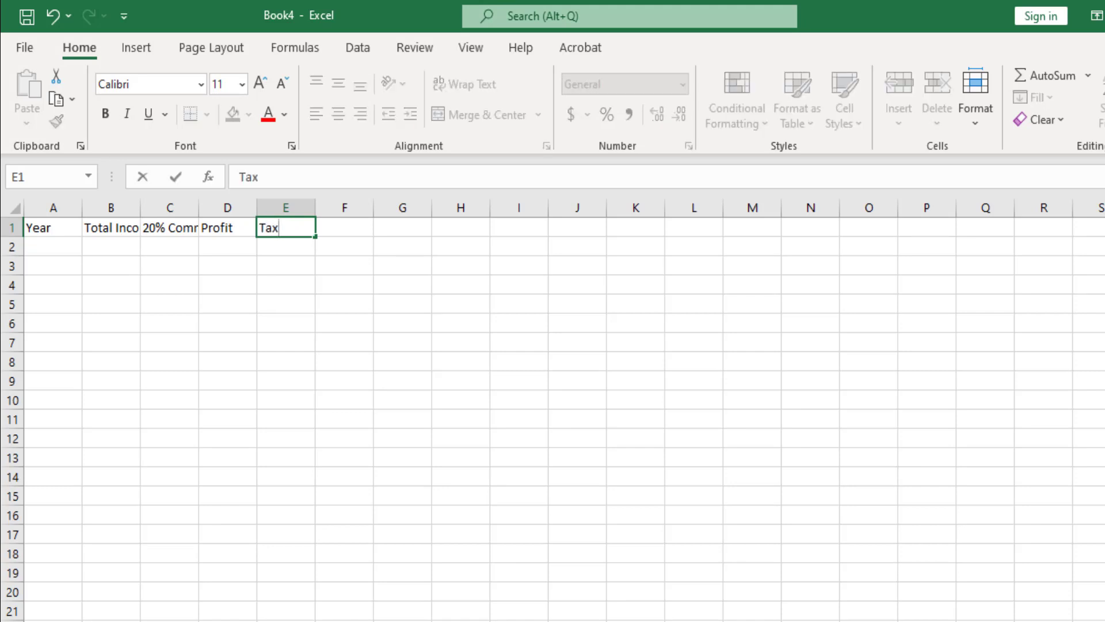
{"action": "key", "text": "Right"}
{"action": "type", "text": "Pro"}
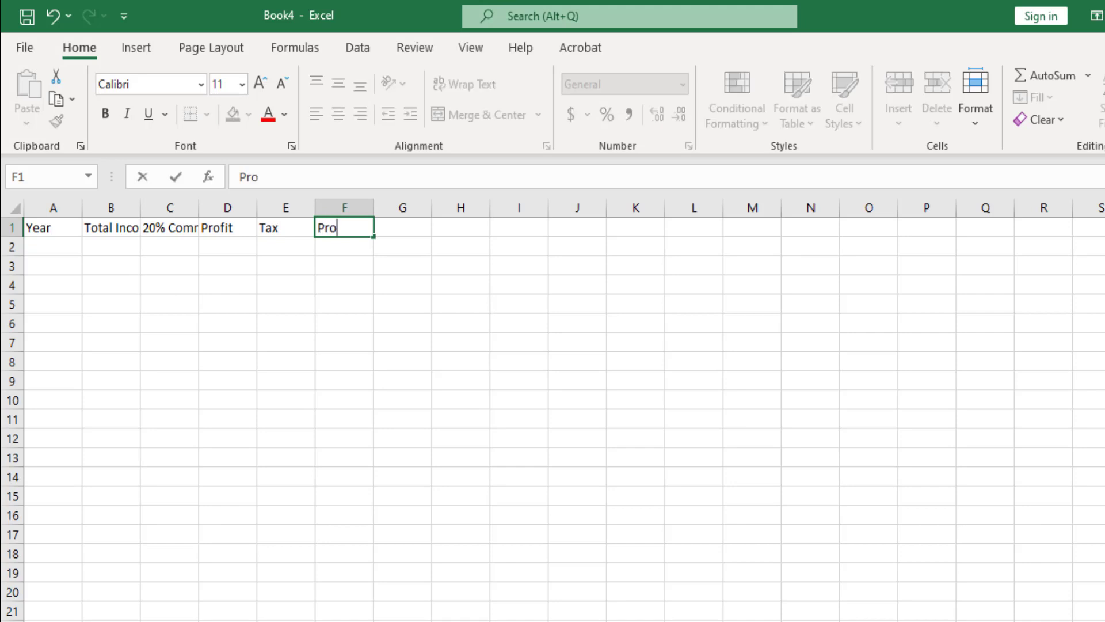
{"action": "type", "text": "fit After Tax"}
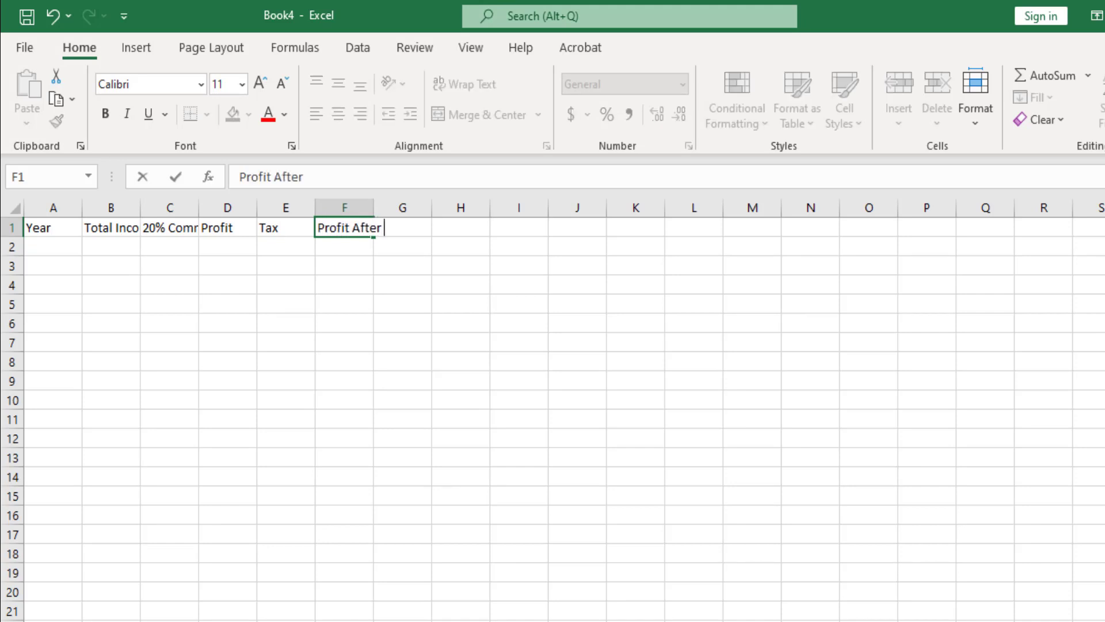
{"action": "key", "text": "Return"}
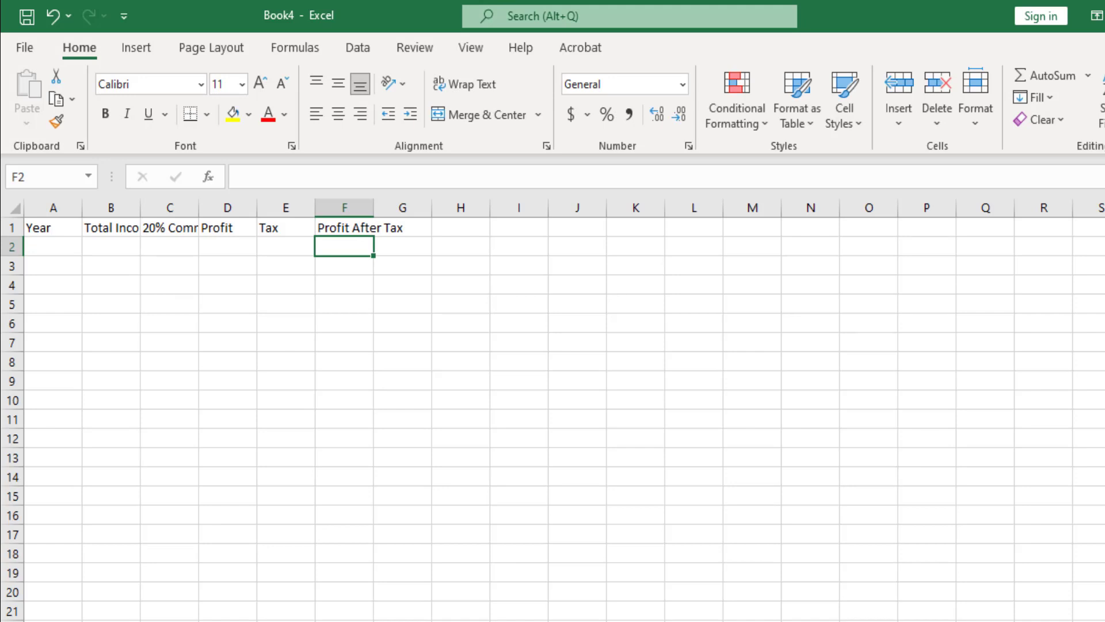
- Autofit the widths of columns B, C and F to their header texts
{"action": "left_click", "coordinate": [118, 233]}
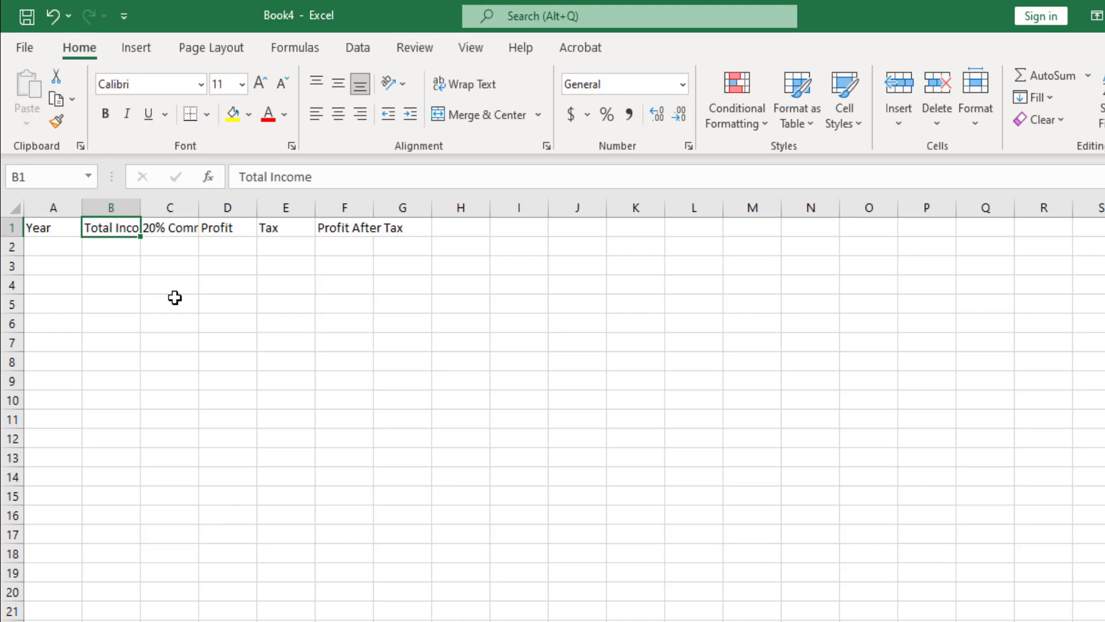
{"action": "left_click", "coordinate": [168, 229]}
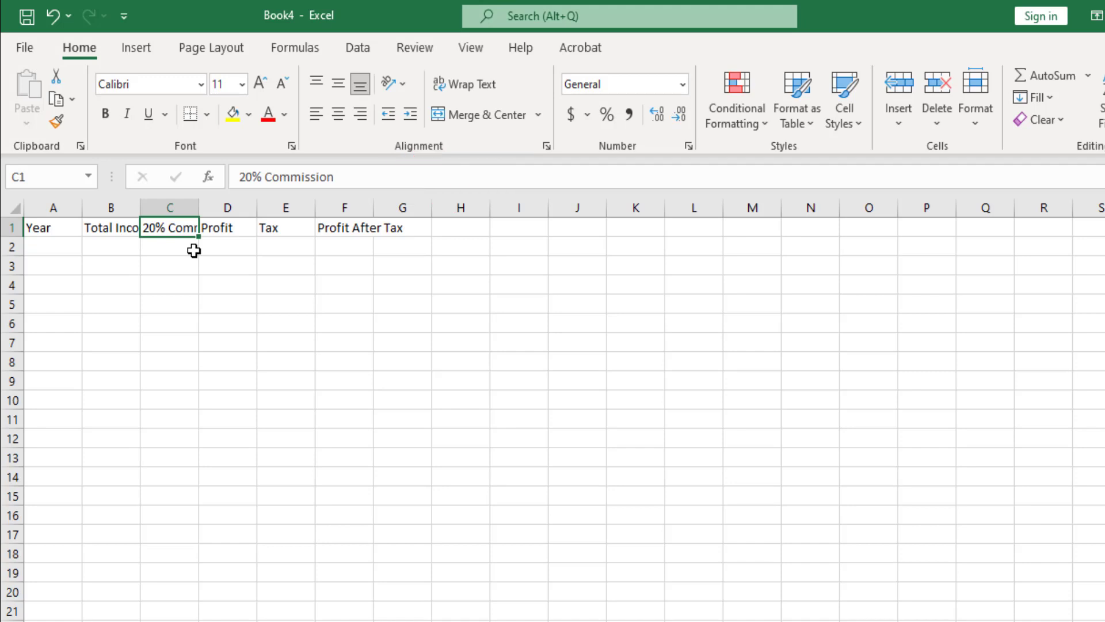
{"action": "left_click", "coordinate": [119, 229]}
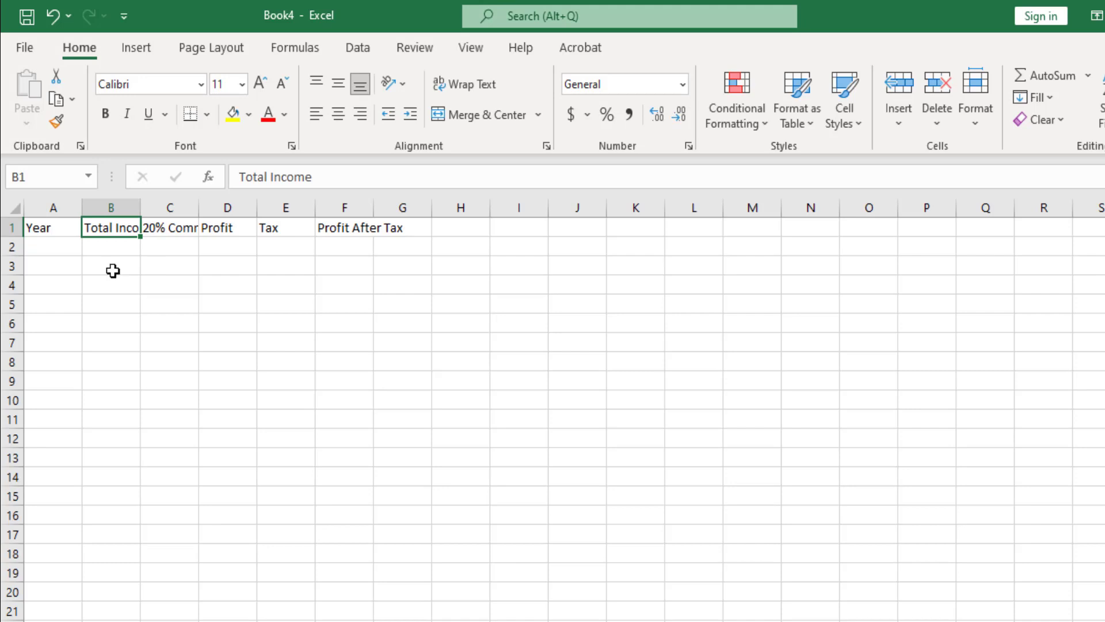
{"action": "double_click", "coordinate": [138, 208]}
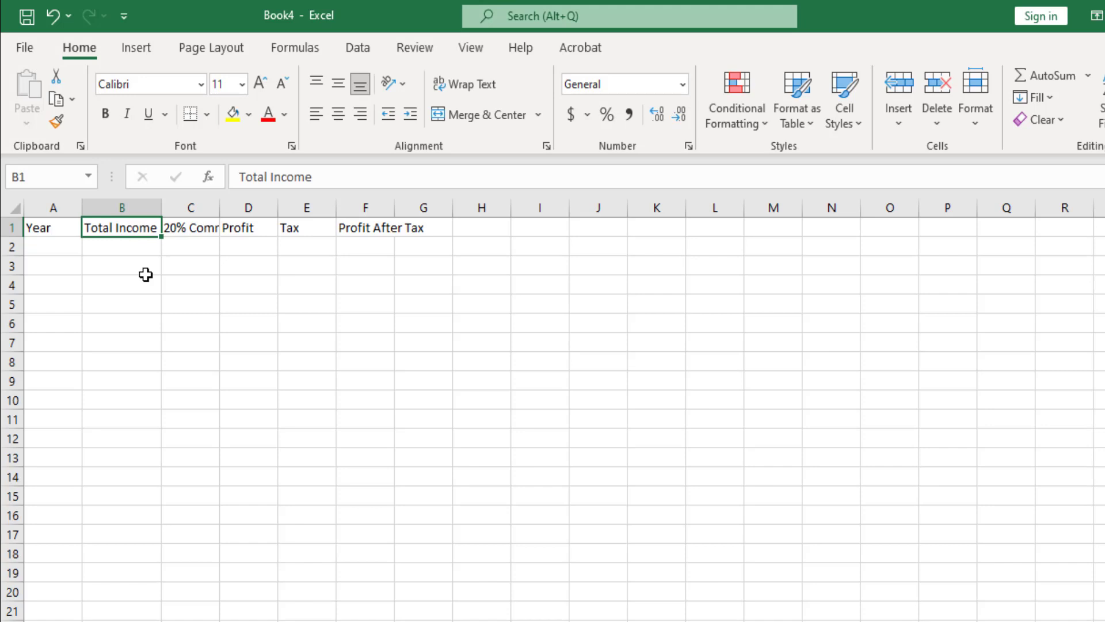
{"action": "double_click", "coordinate": [214, 207]}
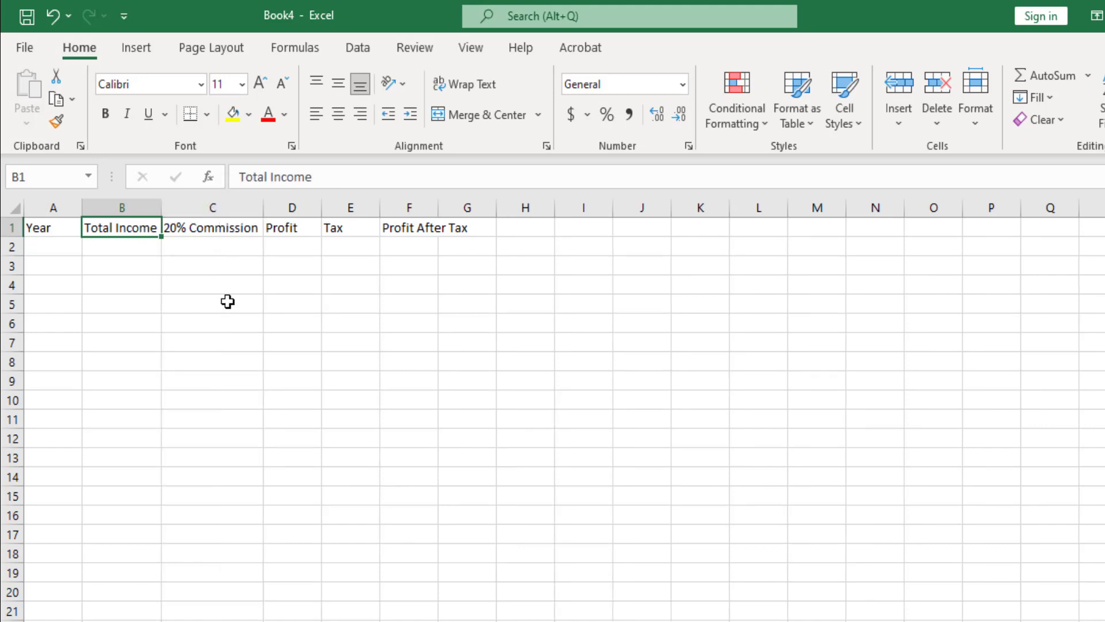
{"action": "key", "text": "Right"}
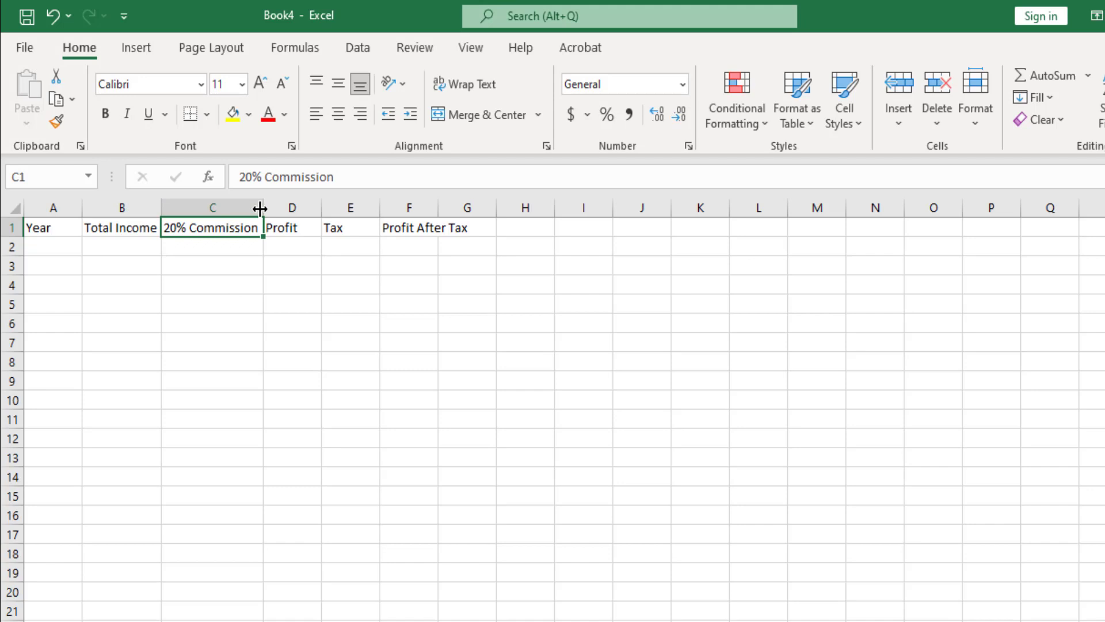
{"action": "double_click", "coordinate": [437, 208]}
{"action": "left_click", "coordinate": [424, 228]}
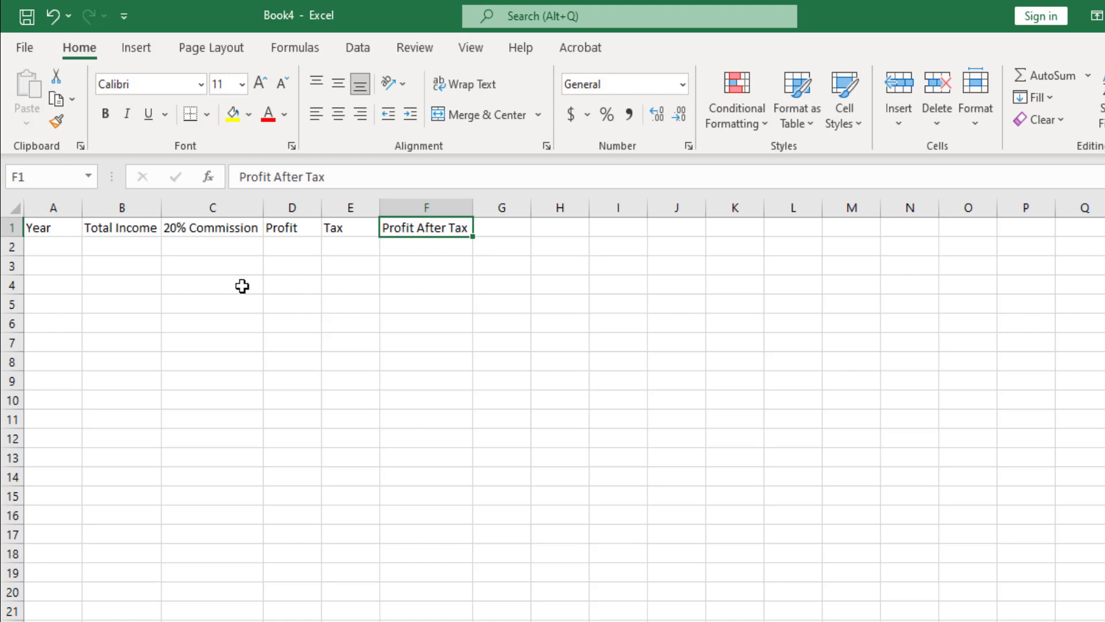
- Enter the first two years, 2015 in A2 and 2016 in A3
{"action": "left_click", "coordinate": [56, 248]}
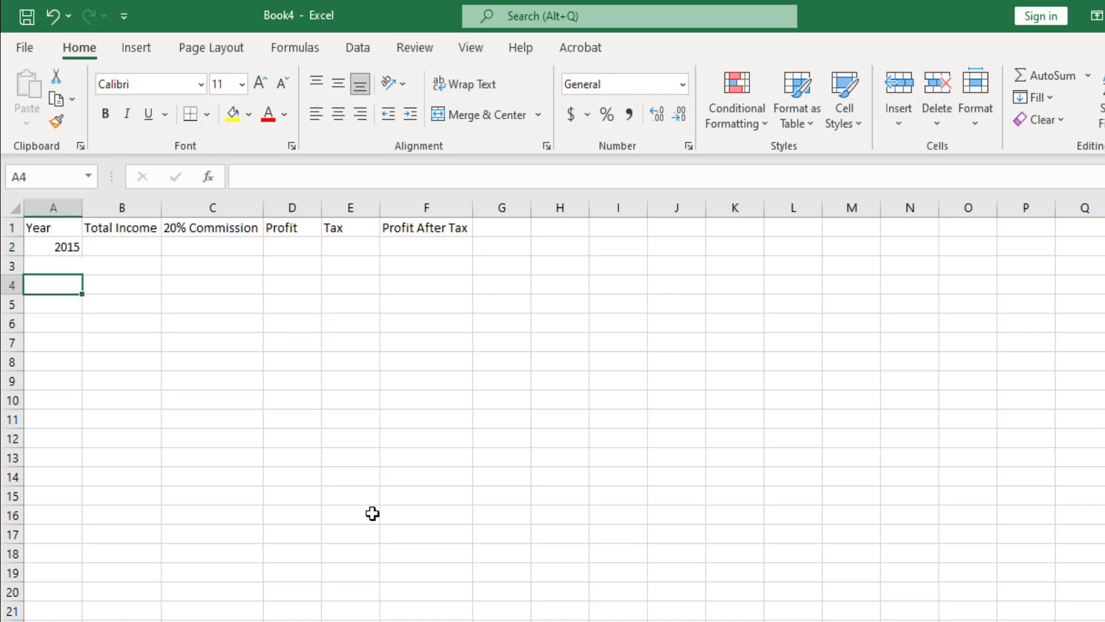
{"action": "key", "text": "Up"}
{"action": "key", "text": "Up"}
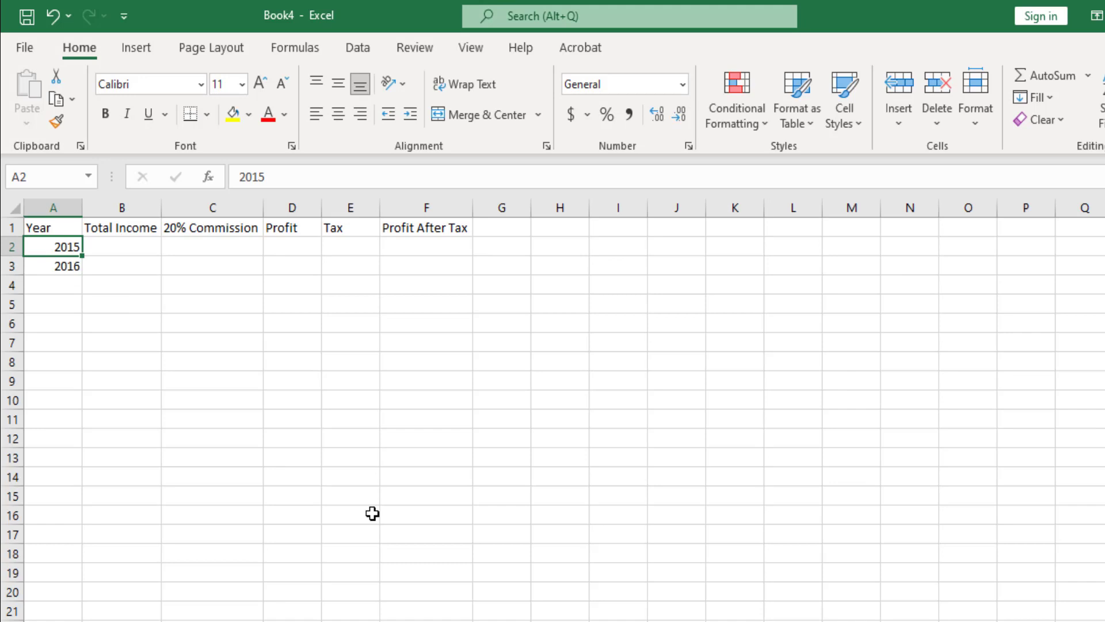
{"action": "key", "text": "Down"}
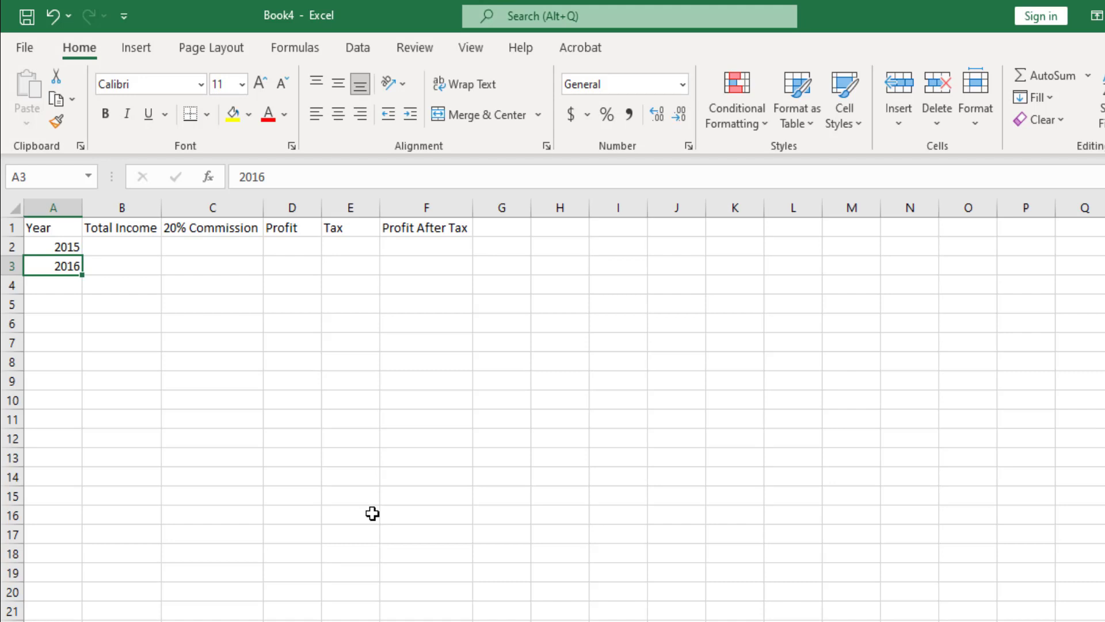
{"action": "key", "text": "Down"}
{"action": "key", "text": "Up"}
{"action": "key", "text": "Up"}
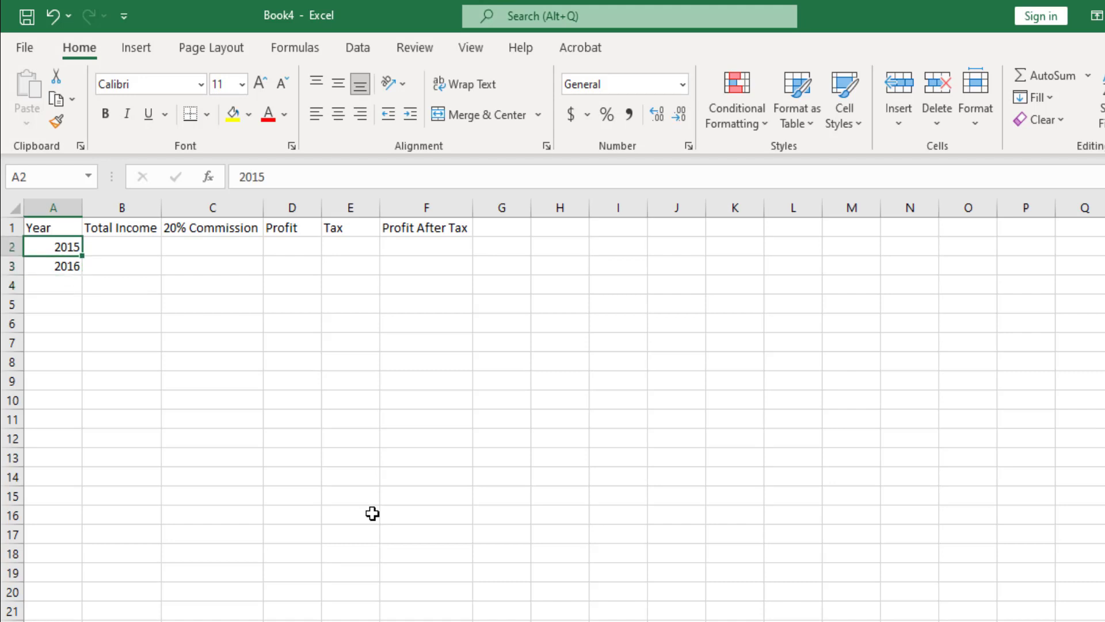
{"action": "key", "text": "Down"}
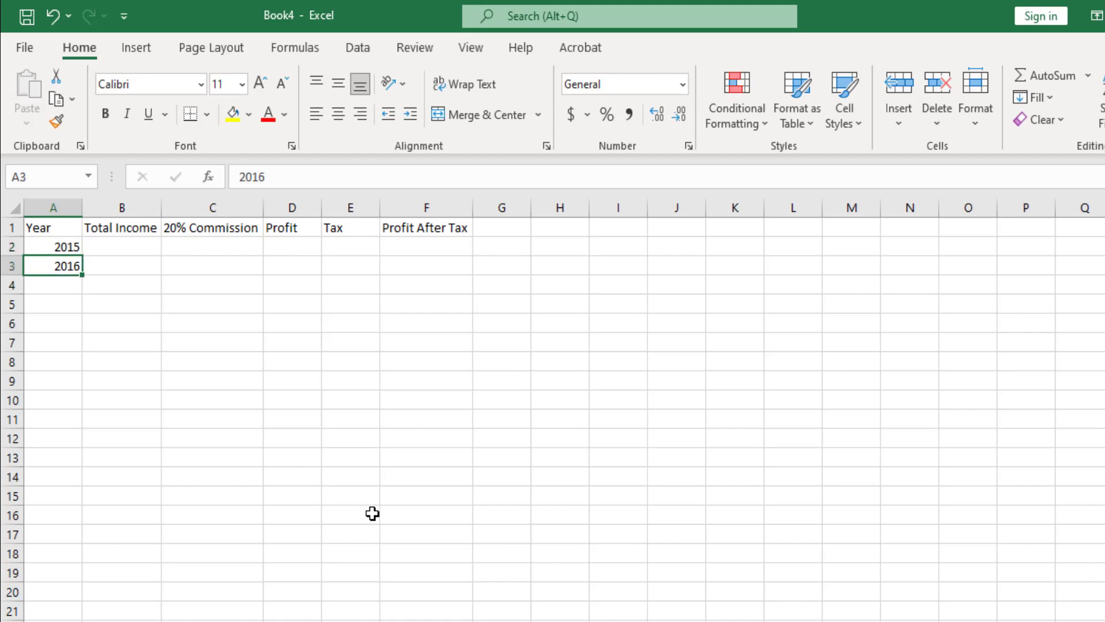
{"action": "key", "text": "Down"}
{"action": "key", "text": "Up"}
{"action": "key", "text": "Up"}
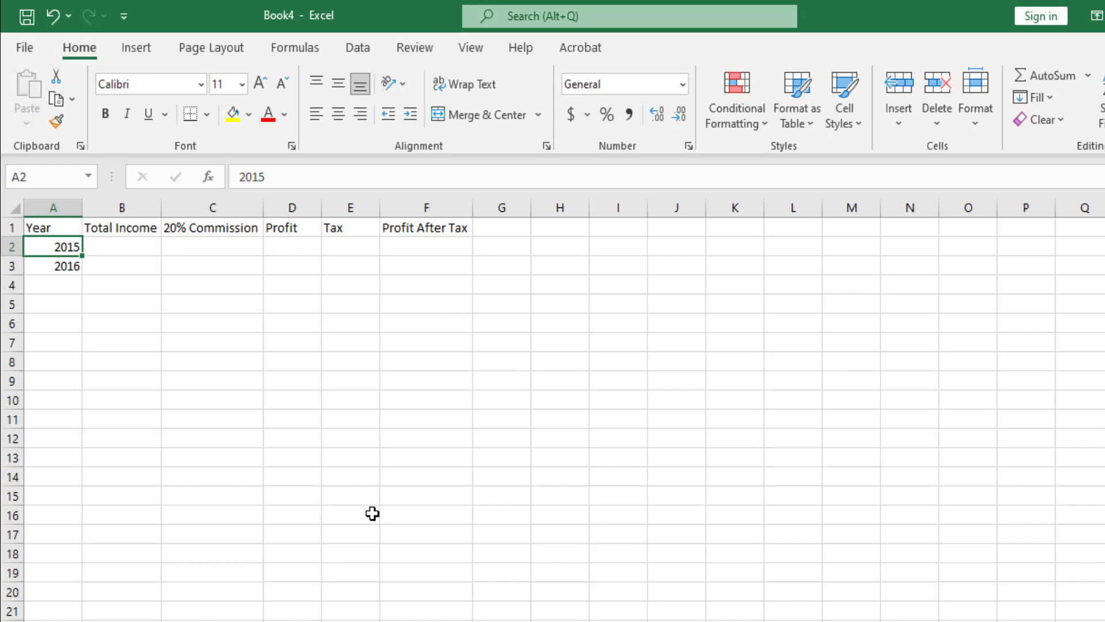
{"action": "key", "text": "Down"}
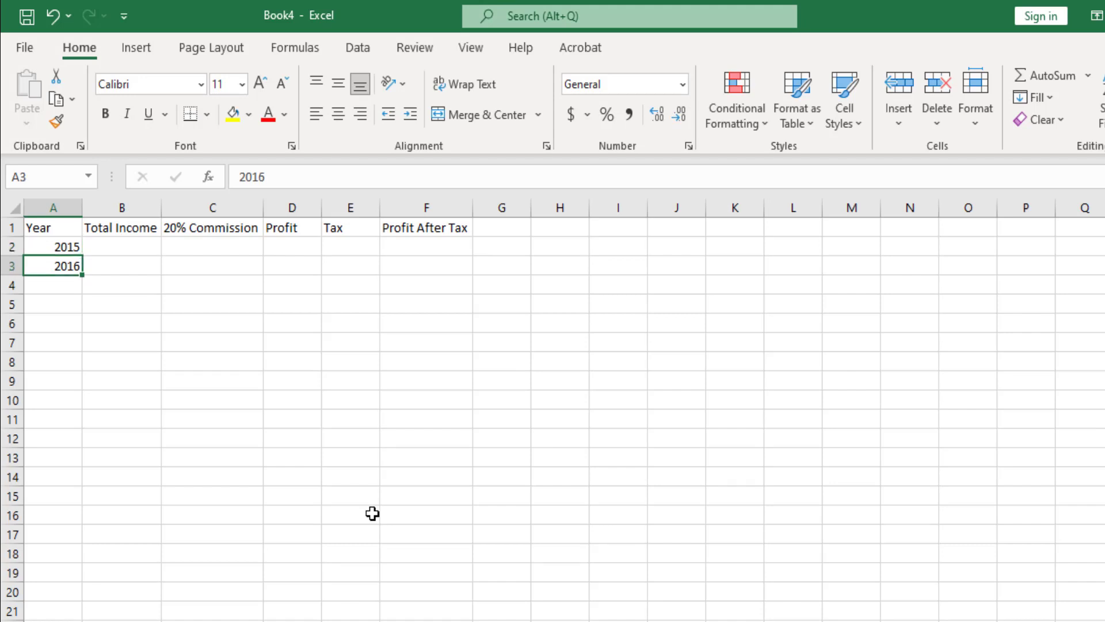
{"action": "key", "text": "Up"}
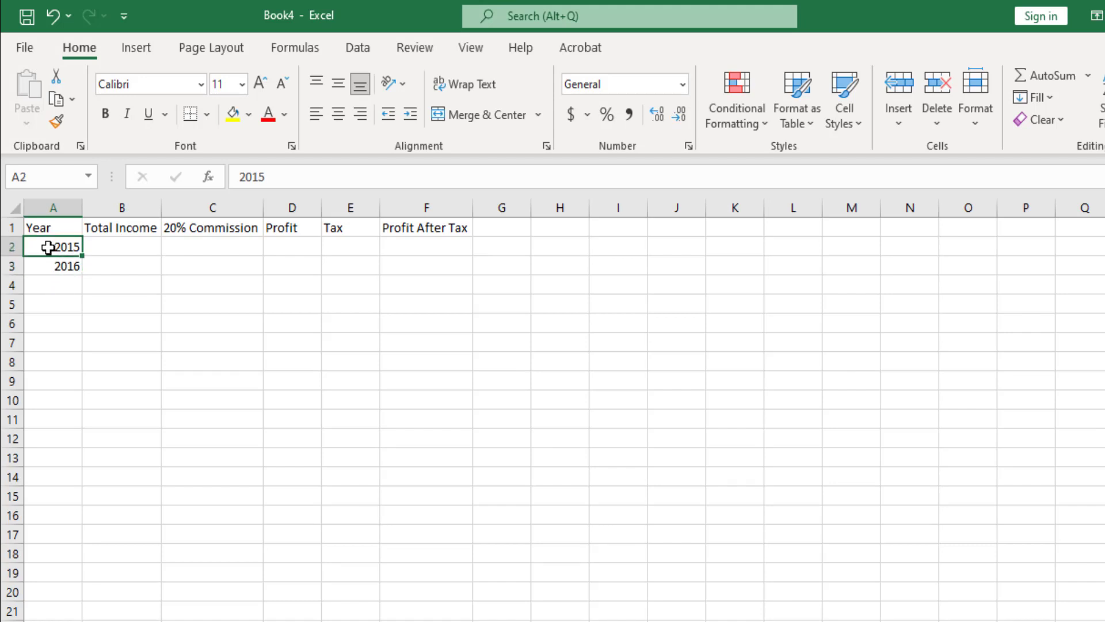
- Extend the year series from A2:A3 down to A9 so that it runs through 2022
{"action": "left_click_drag", "start_coordinate": [50, 247], "coordinate": [48, 264]}
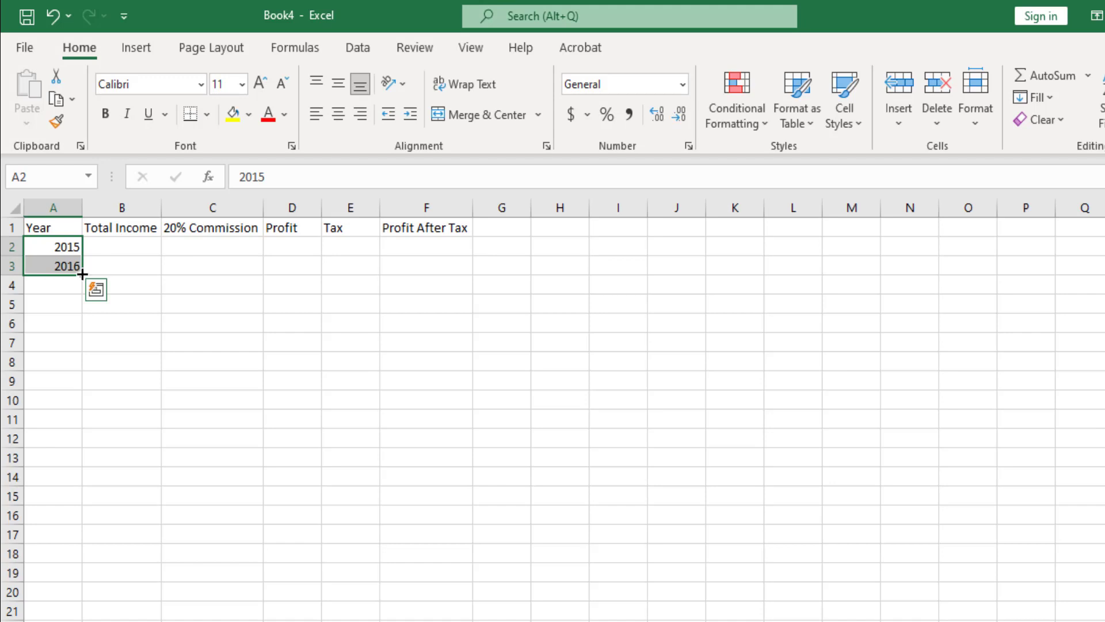
{"action": "left_click_drag", "start_coordinate": [82, 275], "coordinate": [84, 291]}
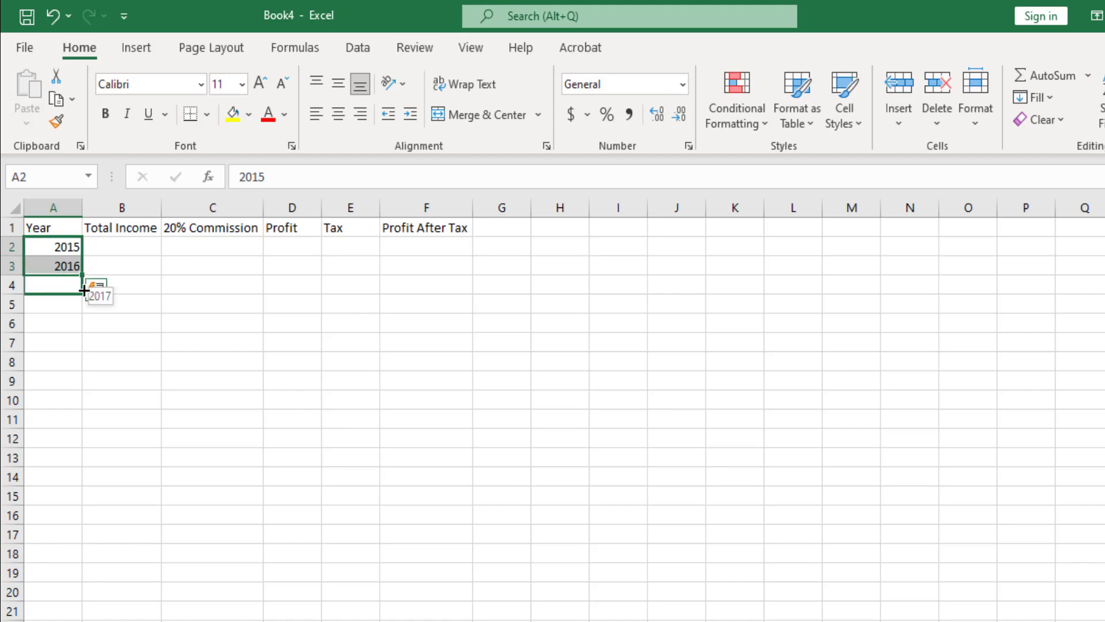
{"action": "left_click_drag", "start_coordinate": [84, 291], "coordinate": [84, 310]}
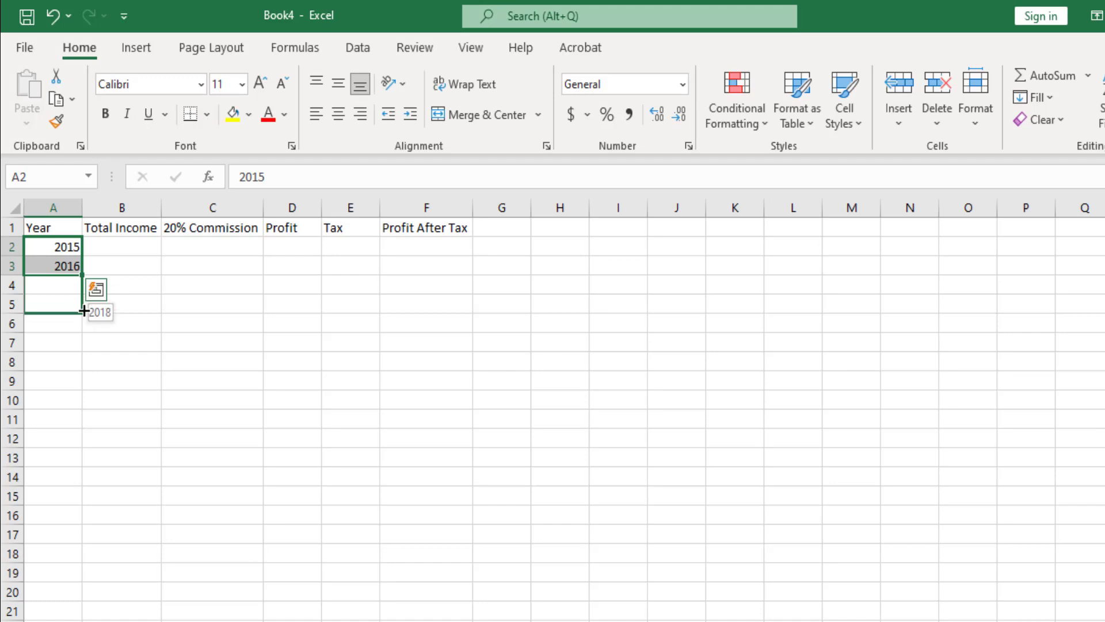
{"action": "left_click_drag", "start_coordinate": [84, 311], "coordinate": [83, 329]}
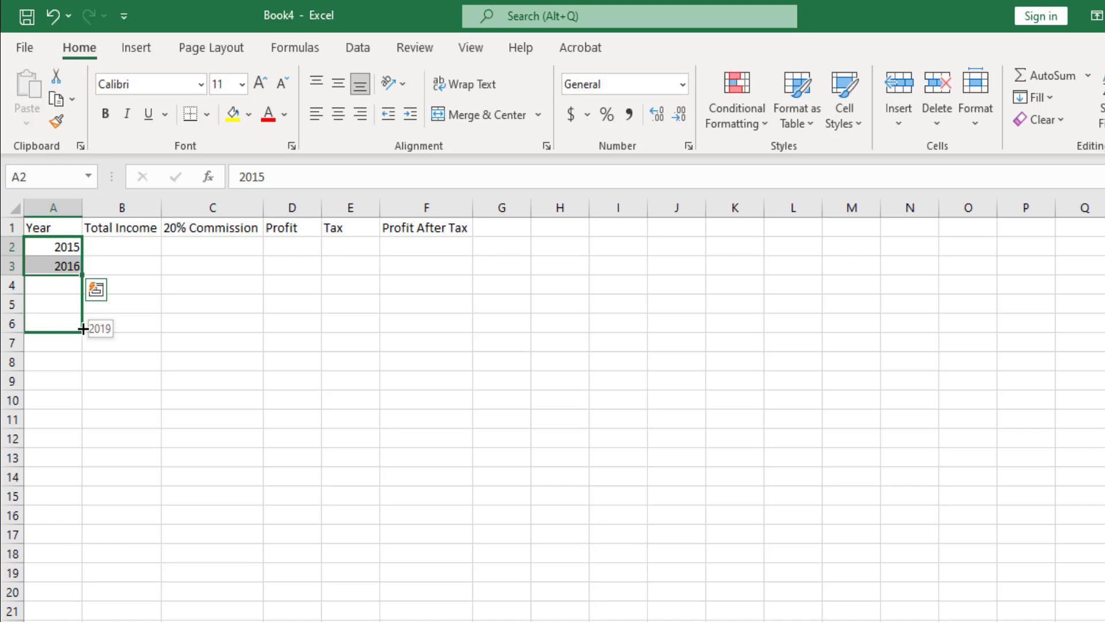
{"action": "left_click_drag", "start_coordinate": [83, 328], "coordinate": [82, 384]}
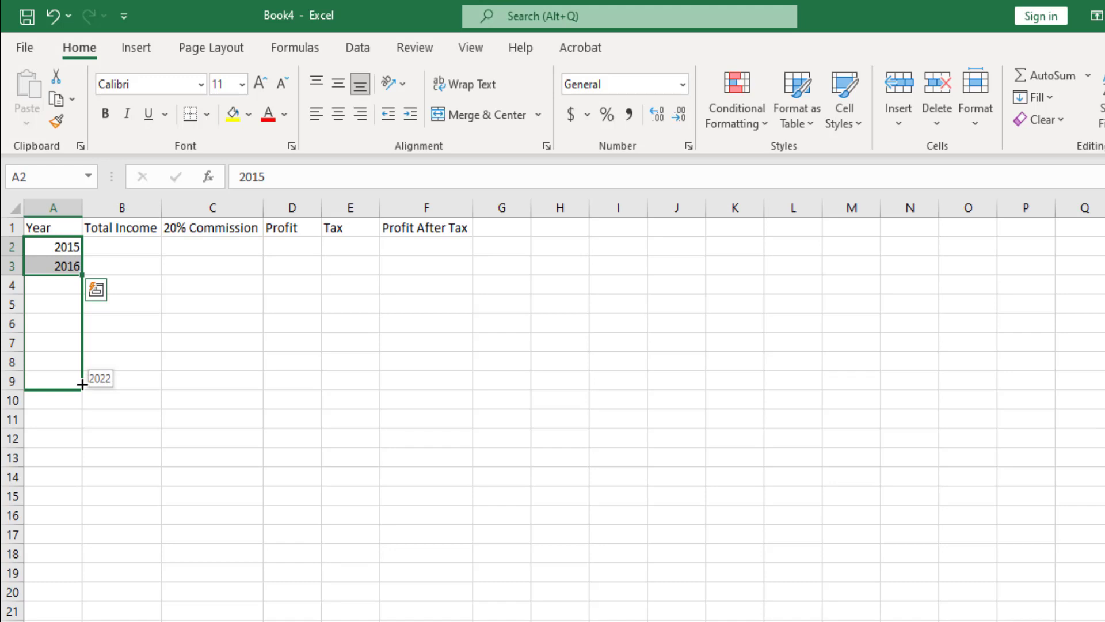
{"action": "left_click_drag", "start_coordinate": [82, 385], "coordinate": [82, 385]}
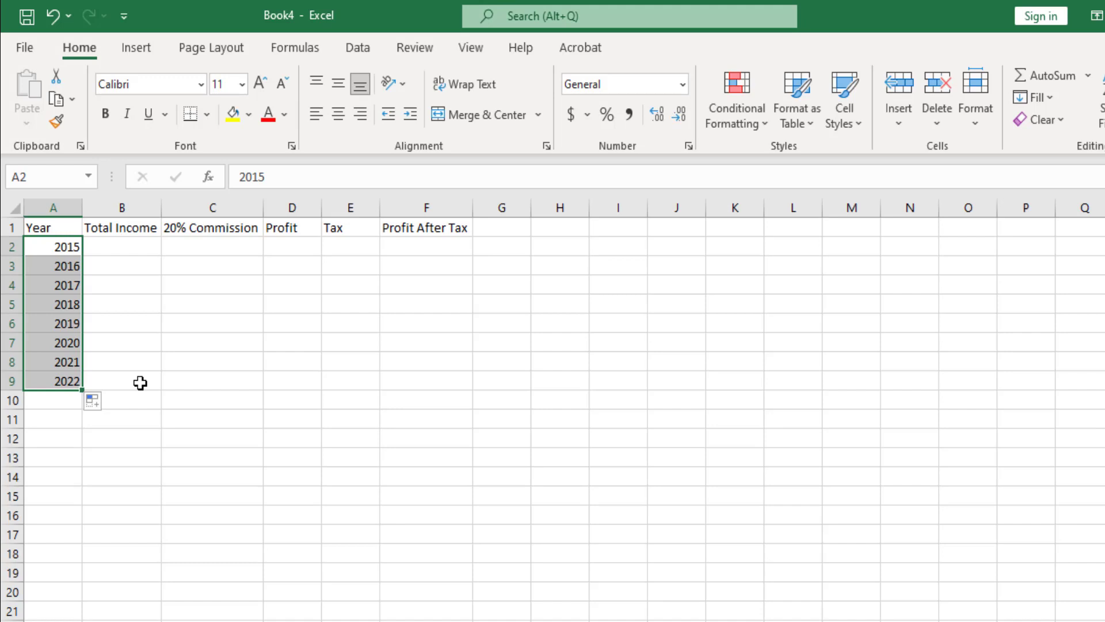
{"action": "key", "text": "Down"}
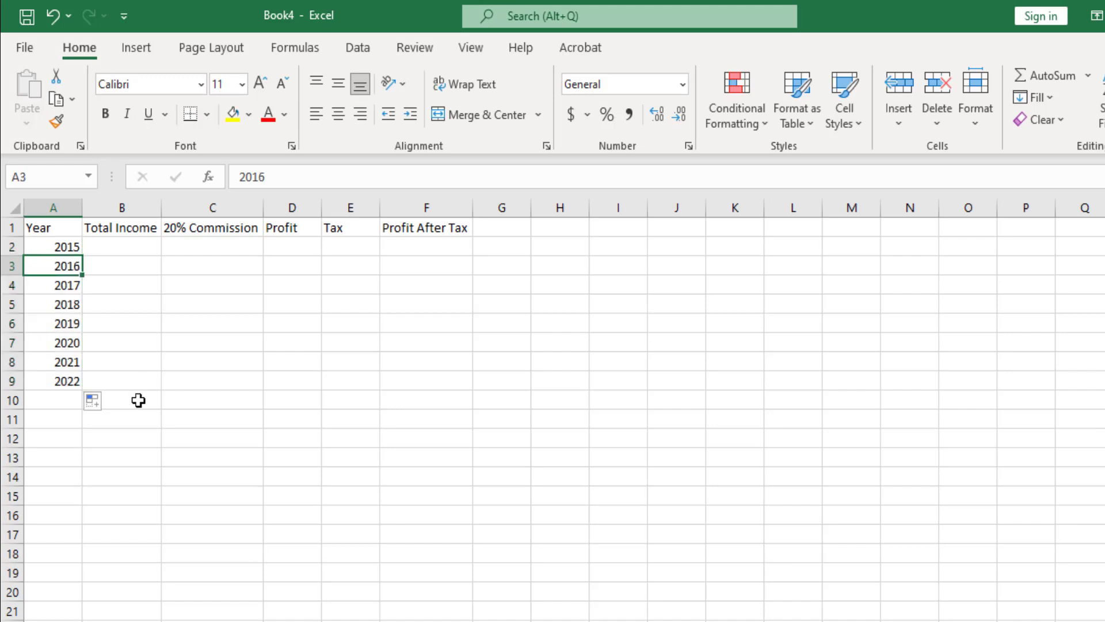
- Enter the Total Income values 5000, 7000, 7500, 8500, 8700, 9500, 9700 and 10000 in B2:B9
{"action": "left_click", "coordinate": [129, 251]}
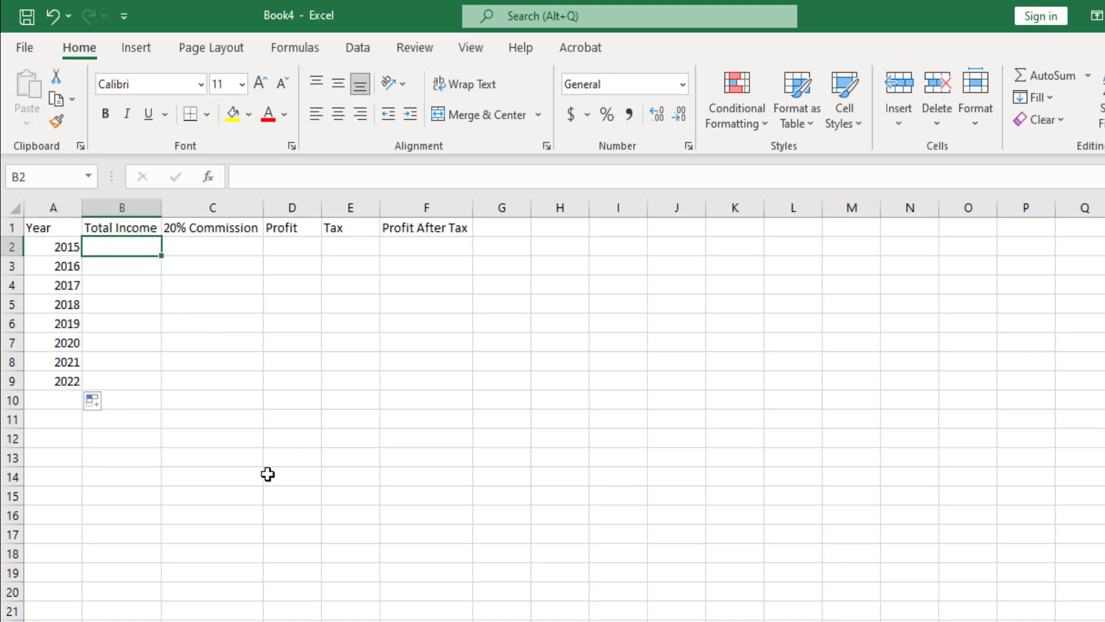
{"action": "type", "text": "5000"}
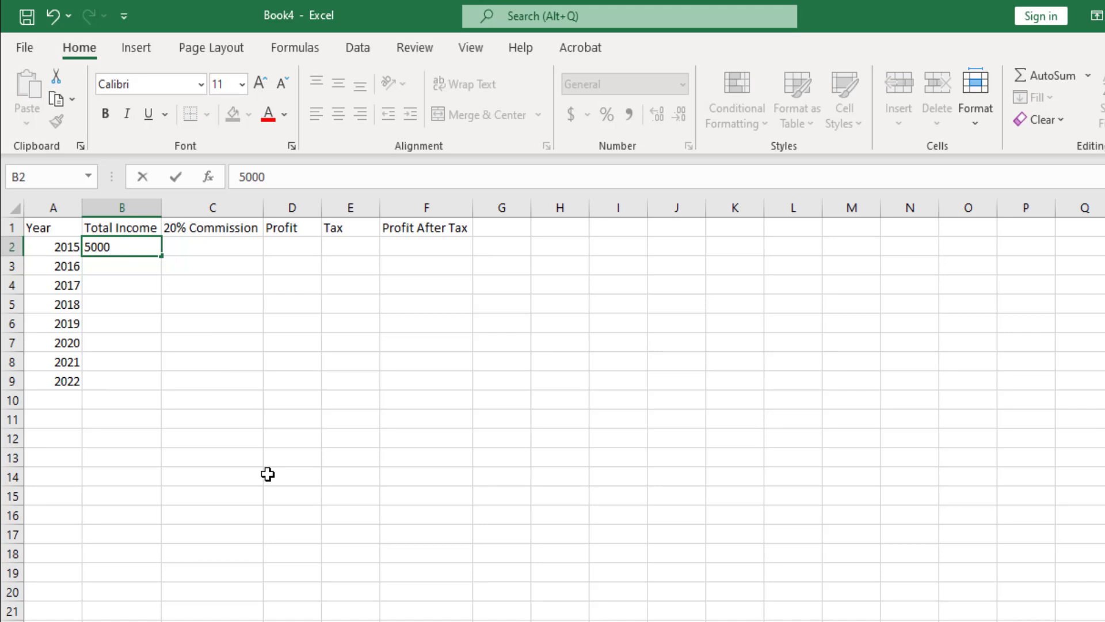
{"action": "key", "text": "Return"}
{"action": "type", "text": "7000"}
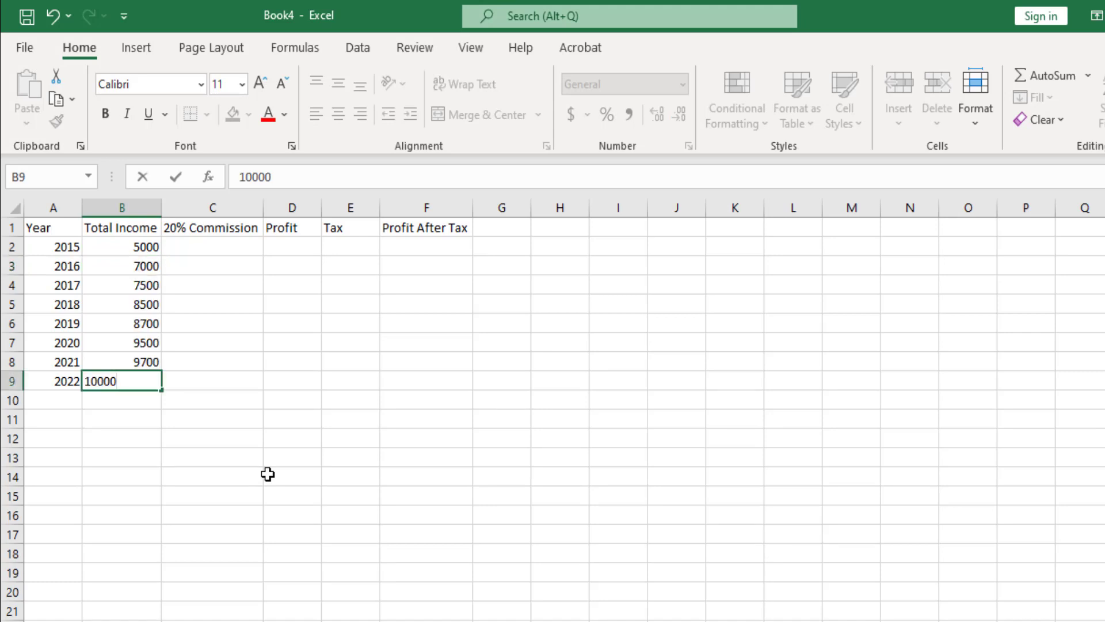
{"action": "key", "text": "Return"}
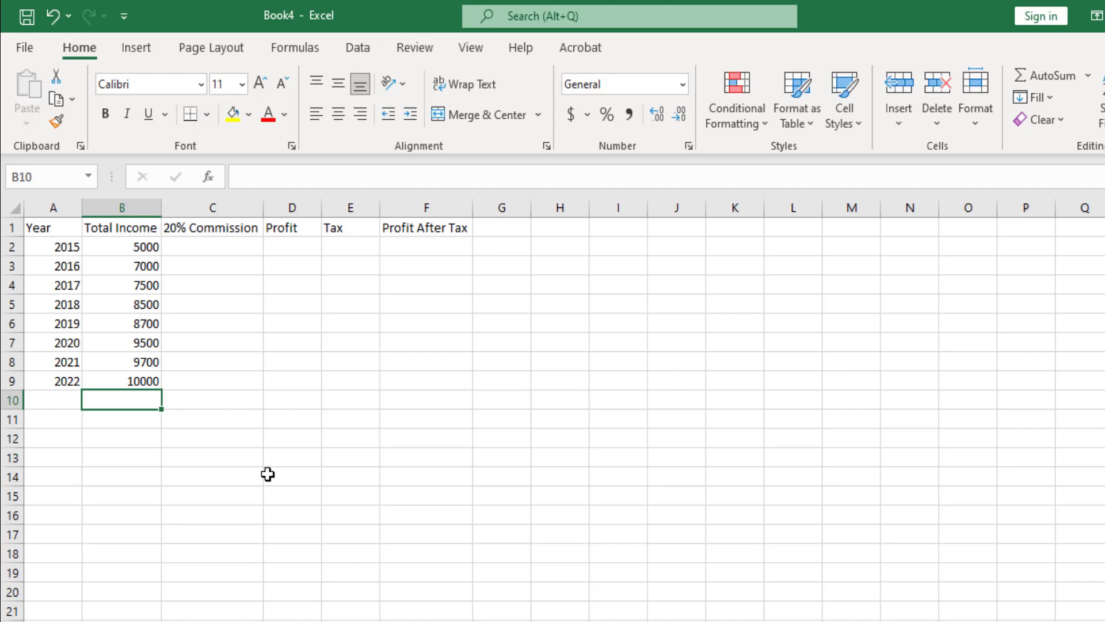
- Enter the formula =B2*20% in C2 to calculate the 2015 commission from the total income
{"action": "left_click", "coordinate": [218, 247]}
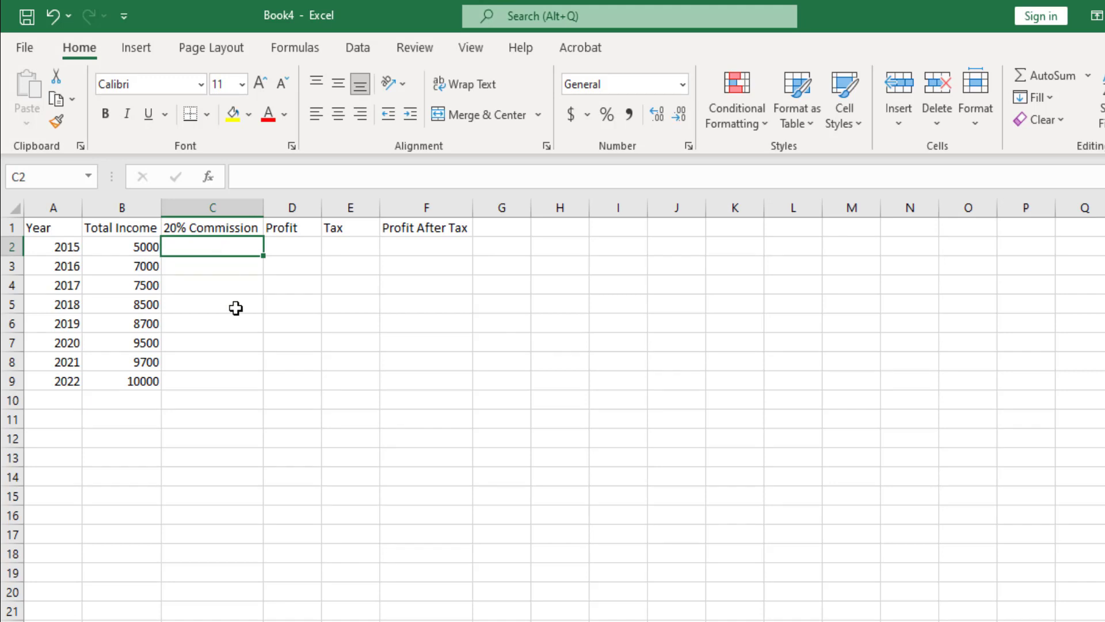
{"action": "type", "text": "="}
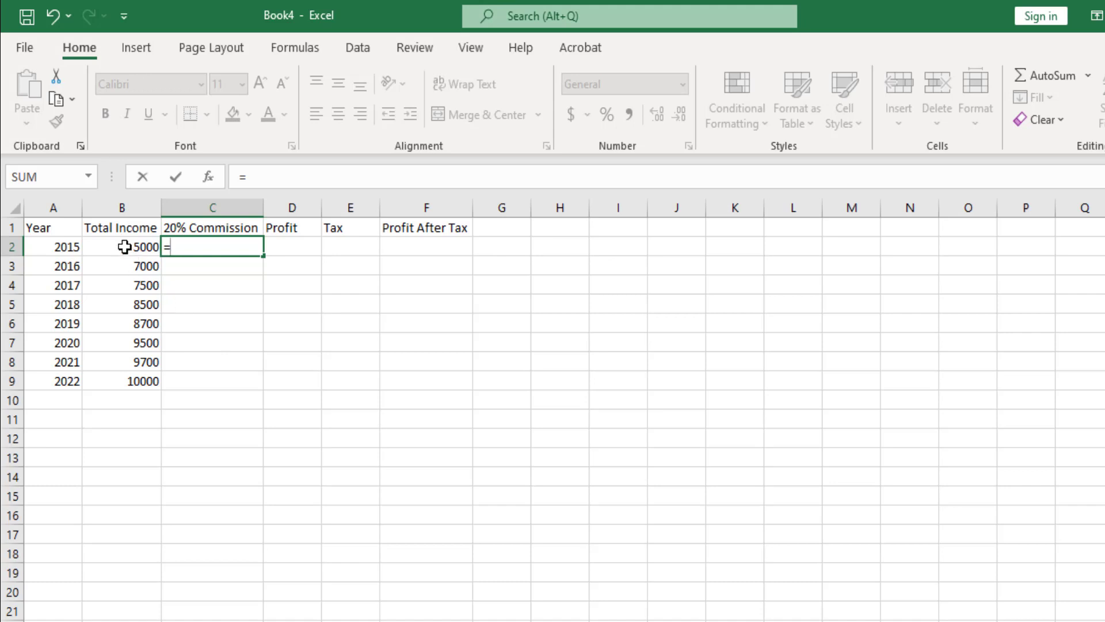
{"action": "left_click", "coordinate": [124, 246]}
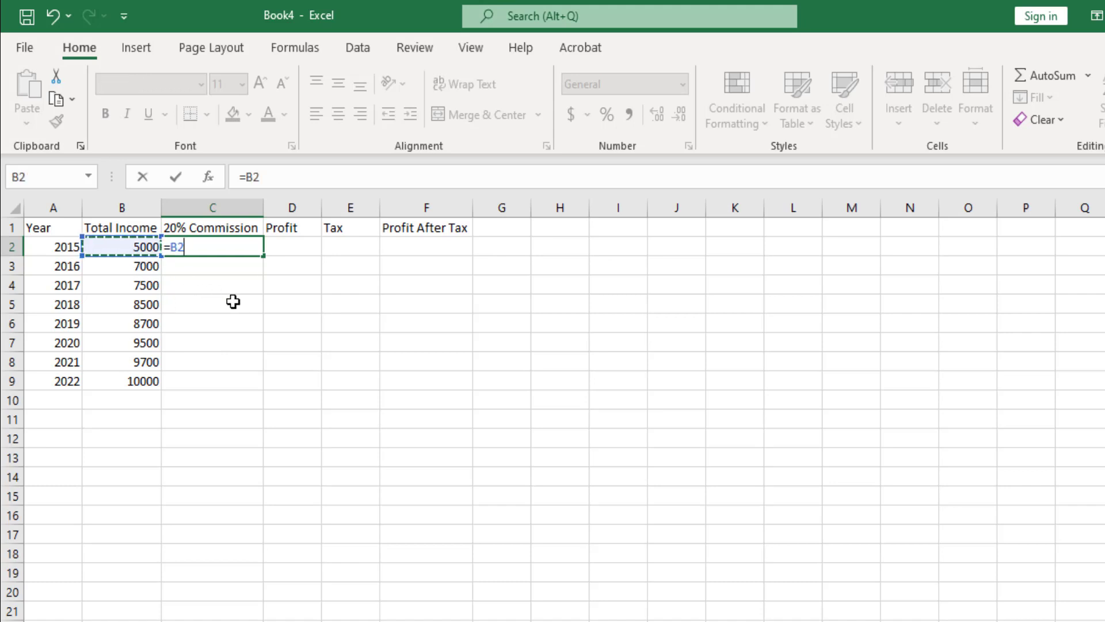
{"action": "type", "text": "*20%"}
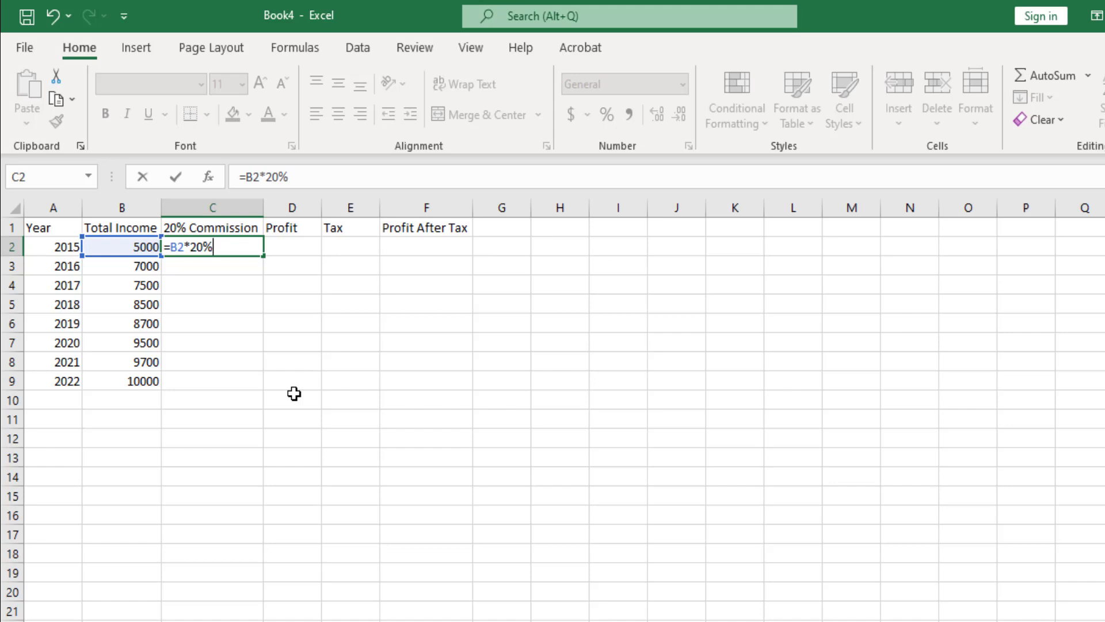
{"action": "key", "text": "Return"}
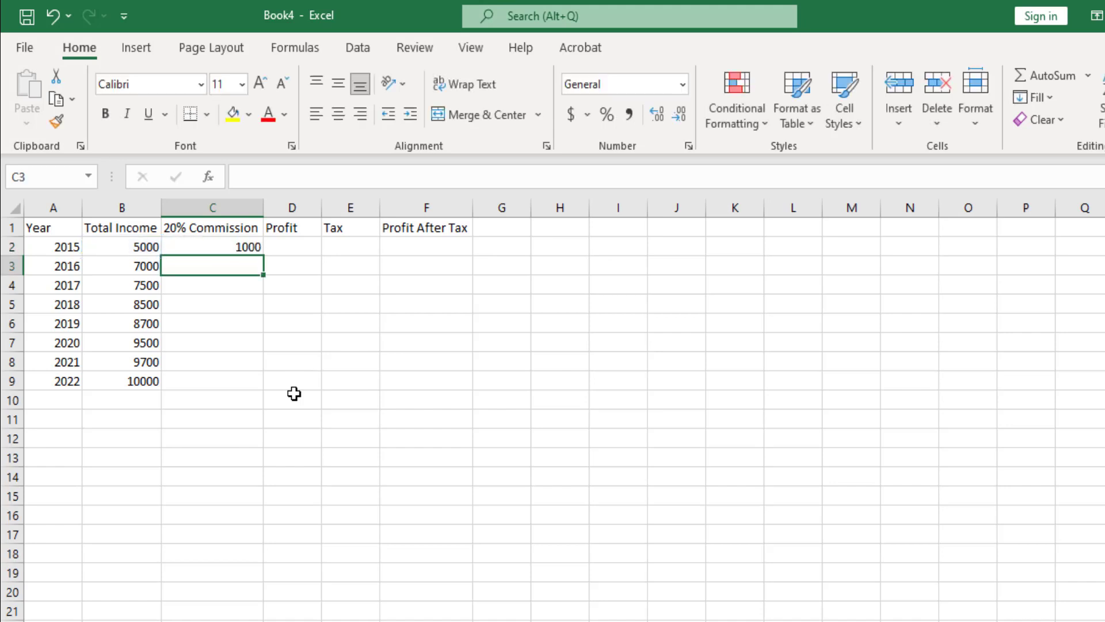
- Check the commission formula in C2 and fill it down through C9
{"action": "key", "text": "Up"}
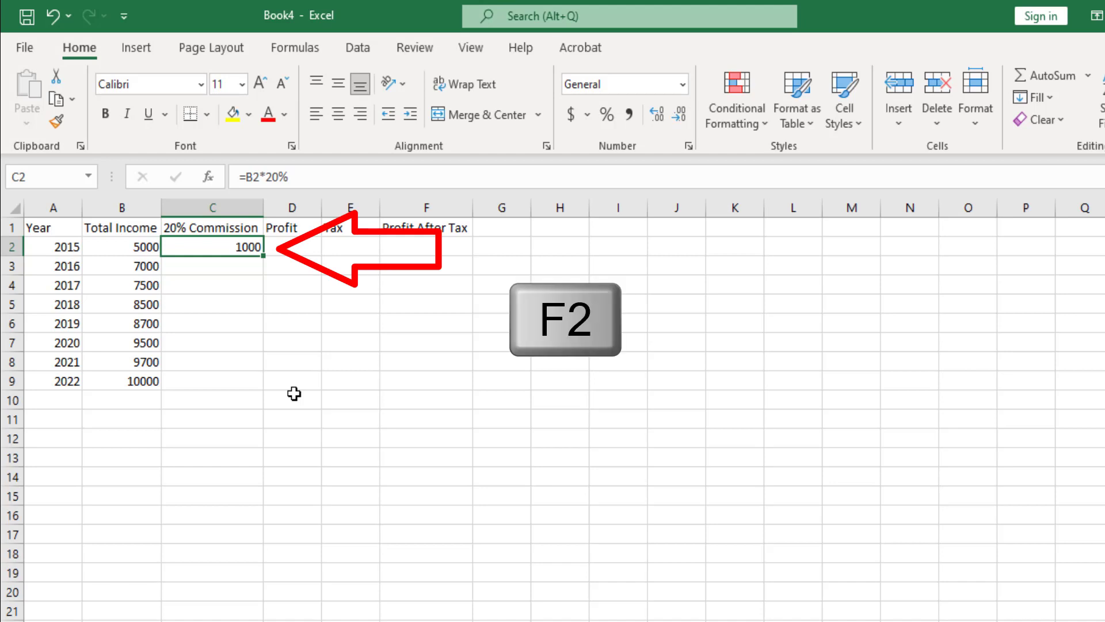
{"action": "key", "text": "F2"}
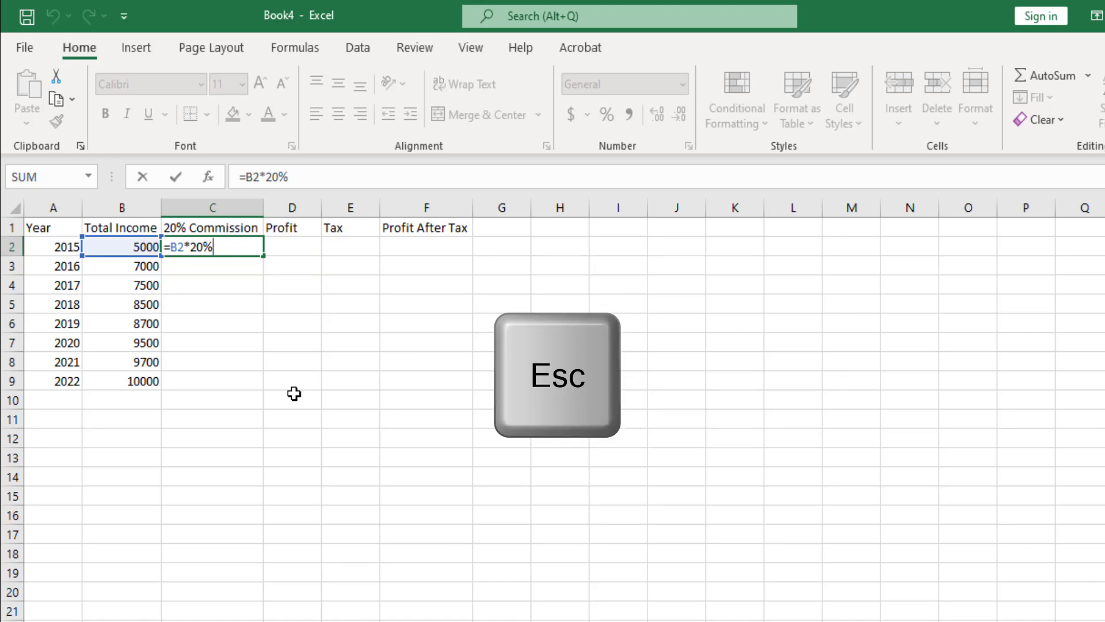
{"action": "key", "text": "Escape"}
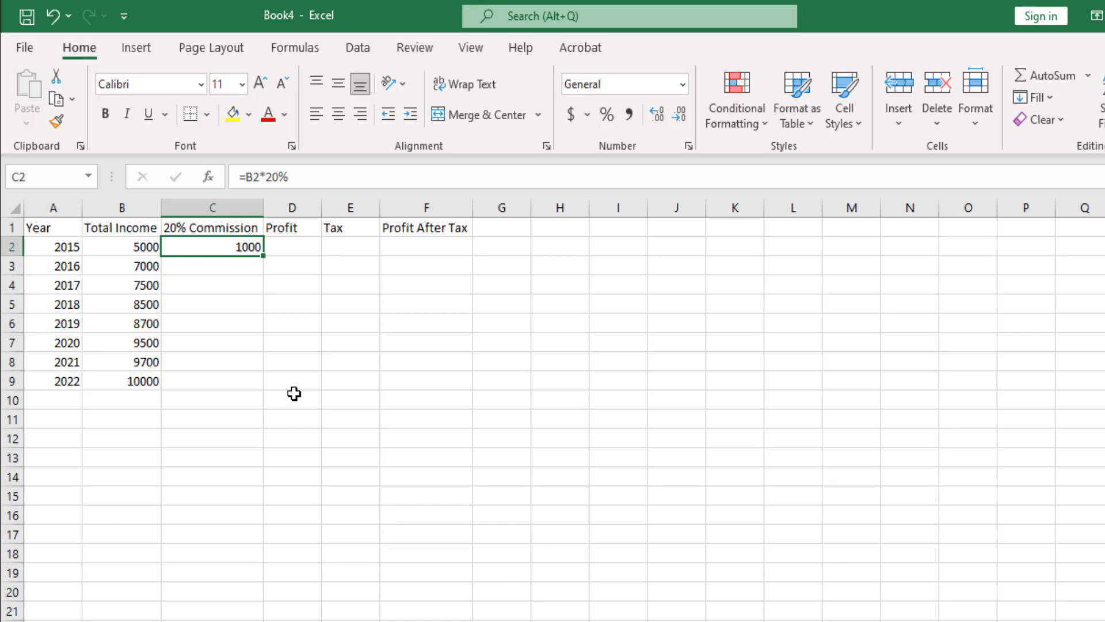
{"action": "double_click", "coordinate": [264, 257]}
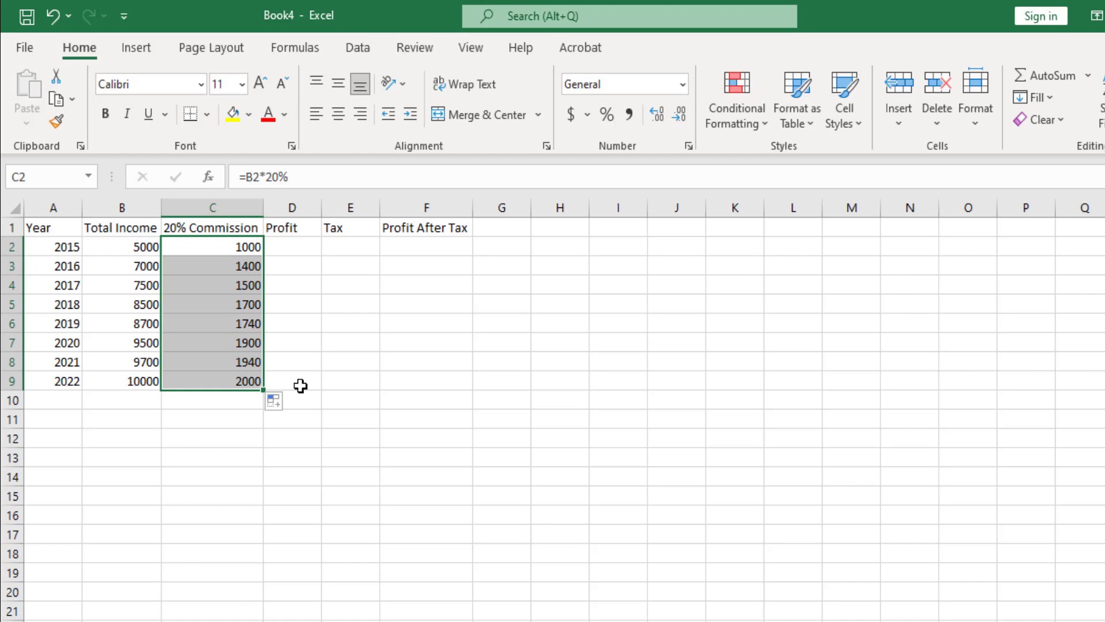
- Examine the copied 20% Commission formulas in C4, C5 and C7 to check which income cells they reference
{"action": "left_click", "coordinate": [242, 281]}
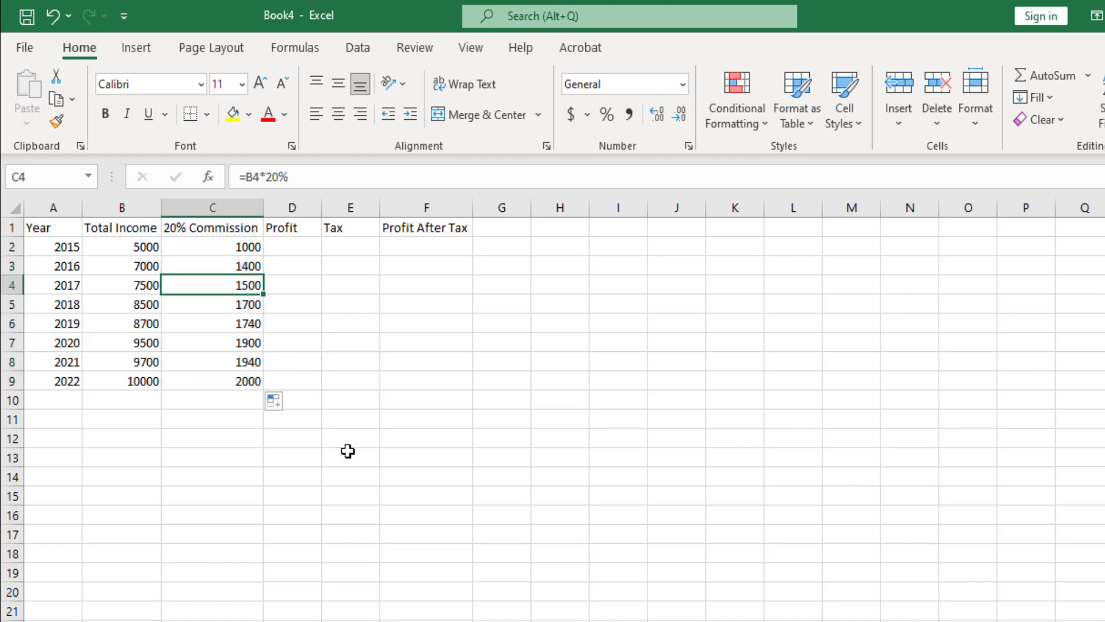
{"action": "key", "text": "F2"}
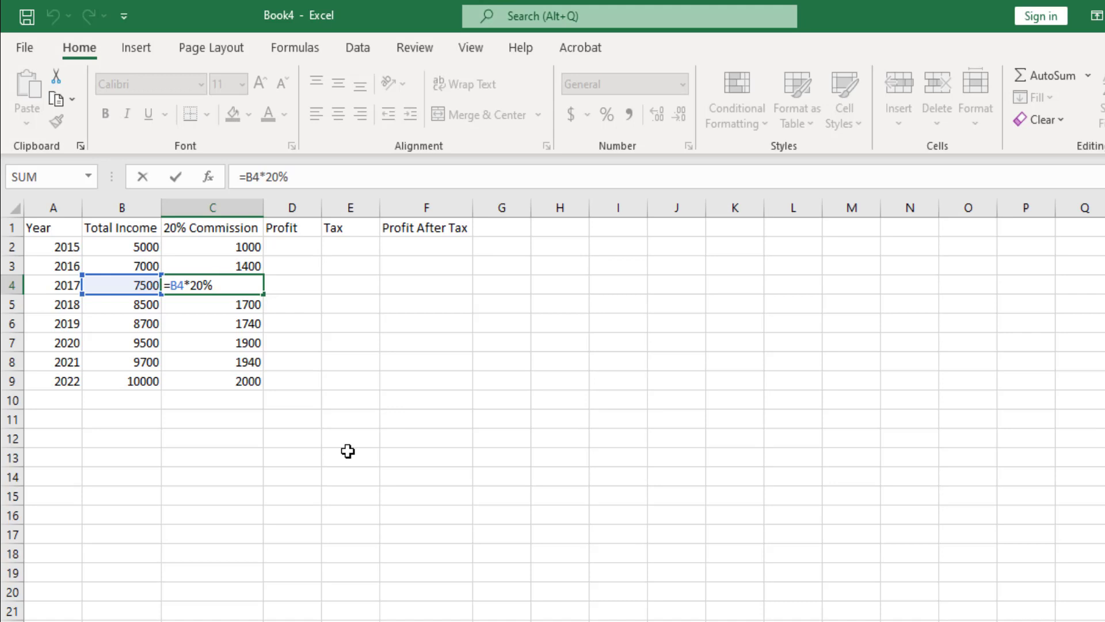
{"action": "key", "text": "ctrl+Return"}
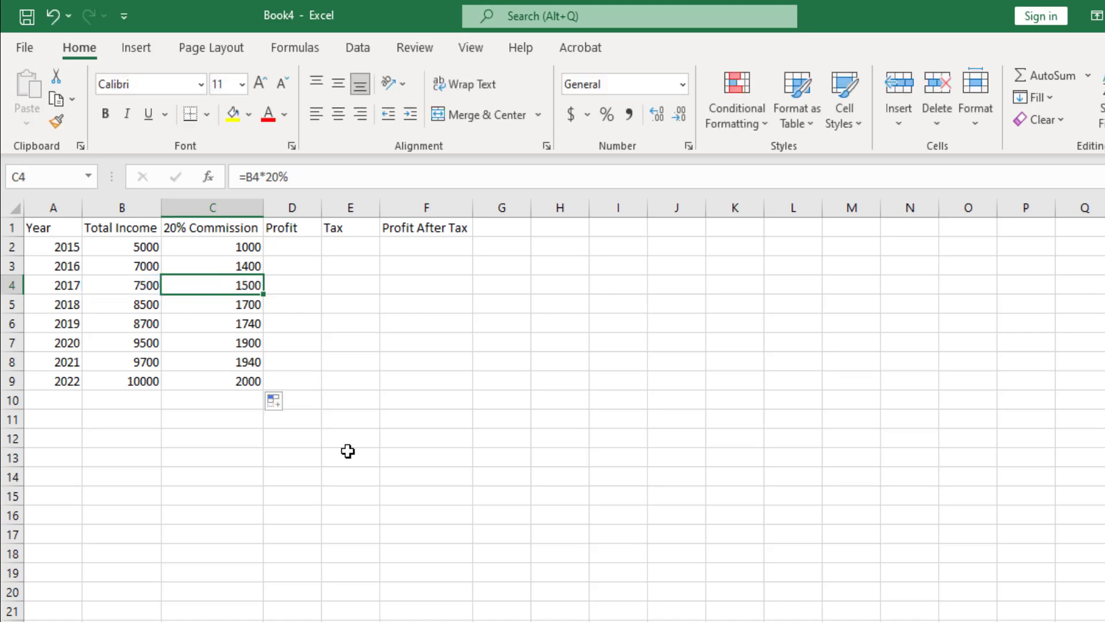
{"action": "key", "text": "Down"}
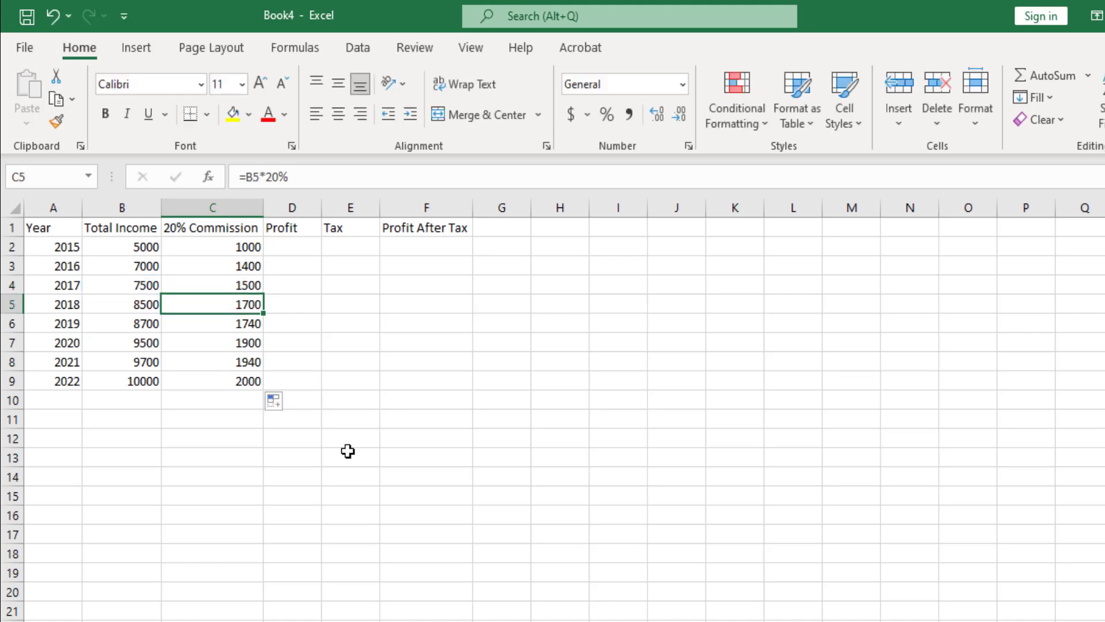
{"action": "key", "text": "F2"}
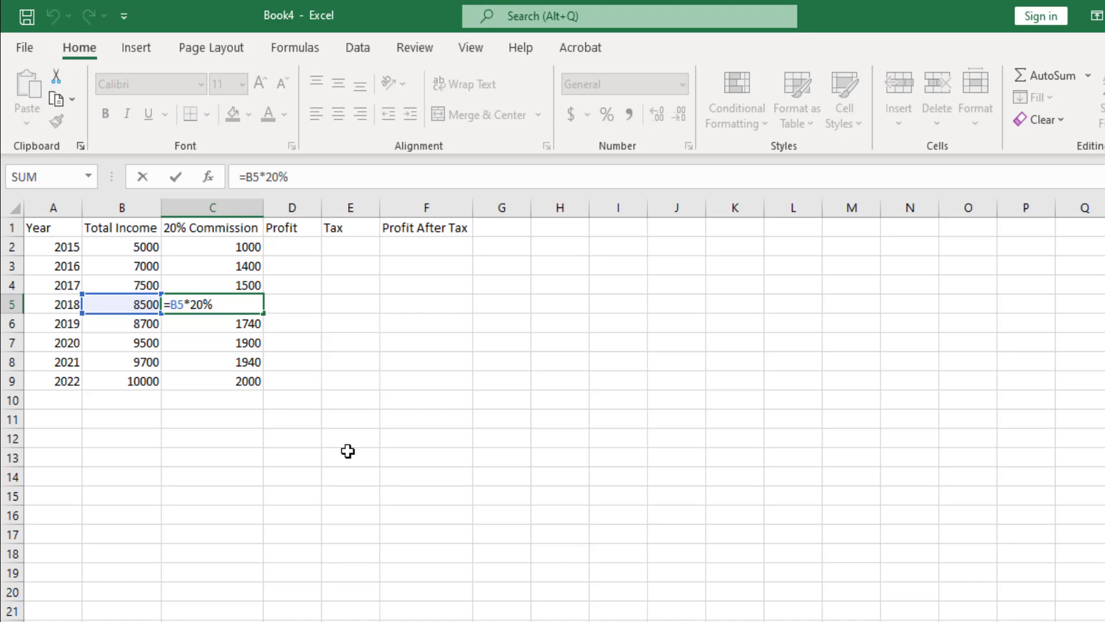
{"action": "key", "text": "ctrl+Return"}
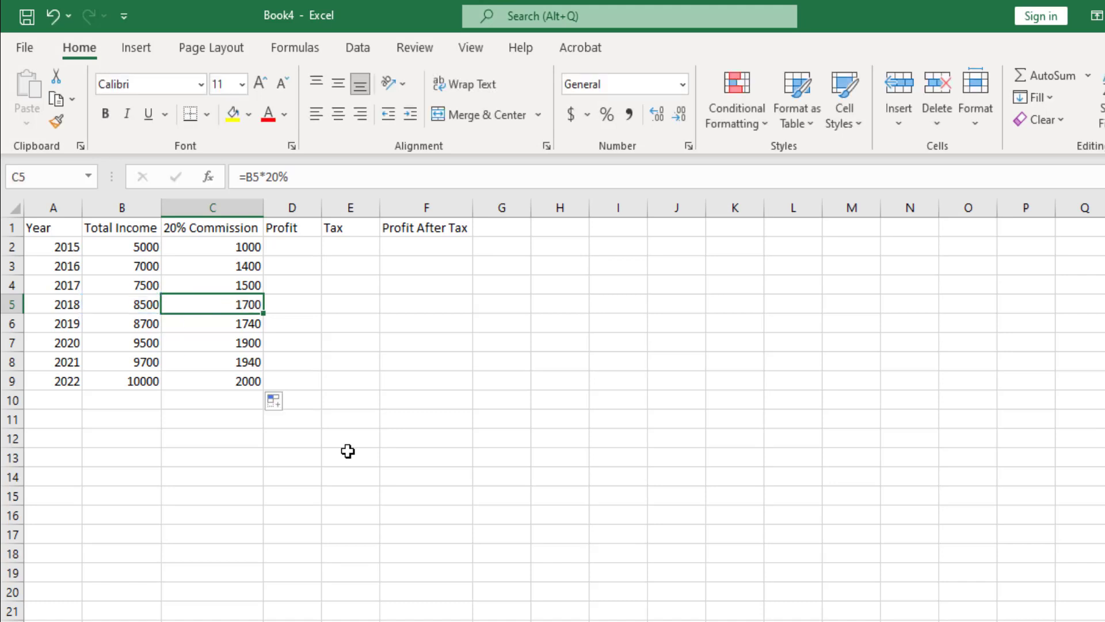
{"action": "key", "text": "Down"}
{"action": "key", "text": "Down"}
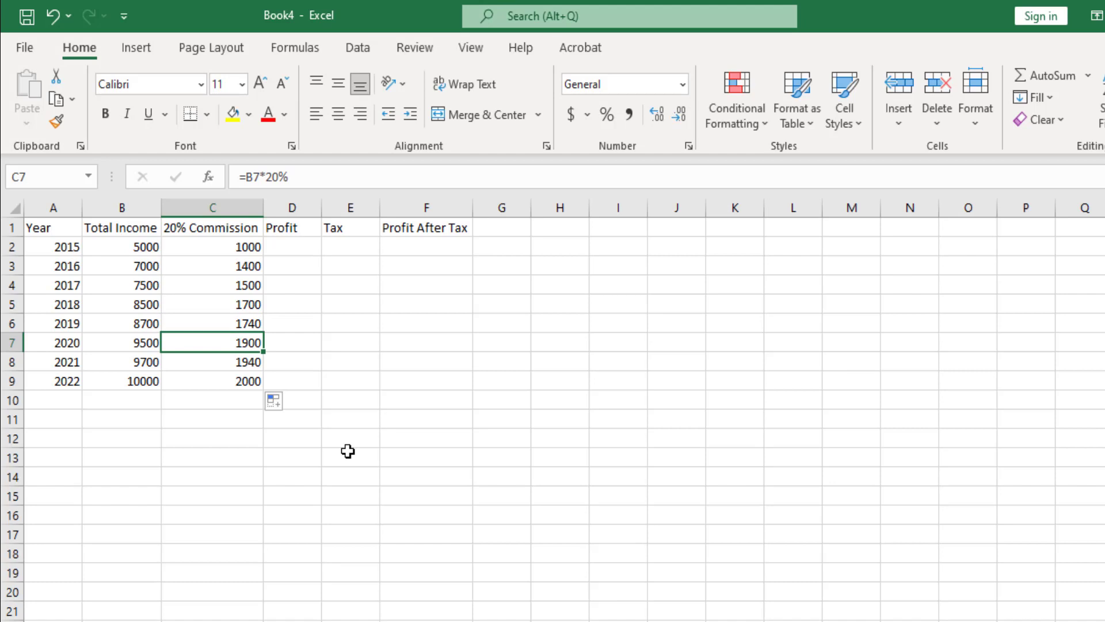
- Enter the formula =B2-C2 in D2 to calculate the 2015 profit as total income minus commission
{"action": "key", "text": "Up"}
{"action": "key", "text": "Up"}
{"action": "key", "text": "Up"}
{"action": "key", "text": "Right"}
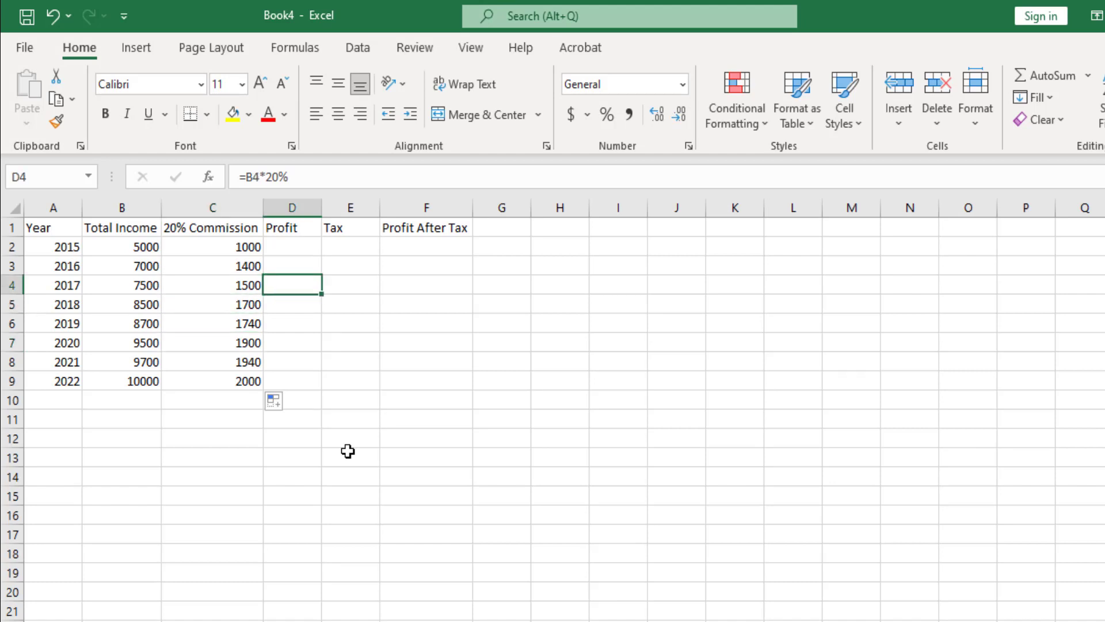
{"action": "key", "text": "Up"}
{"action": "key", "text": "Up"}
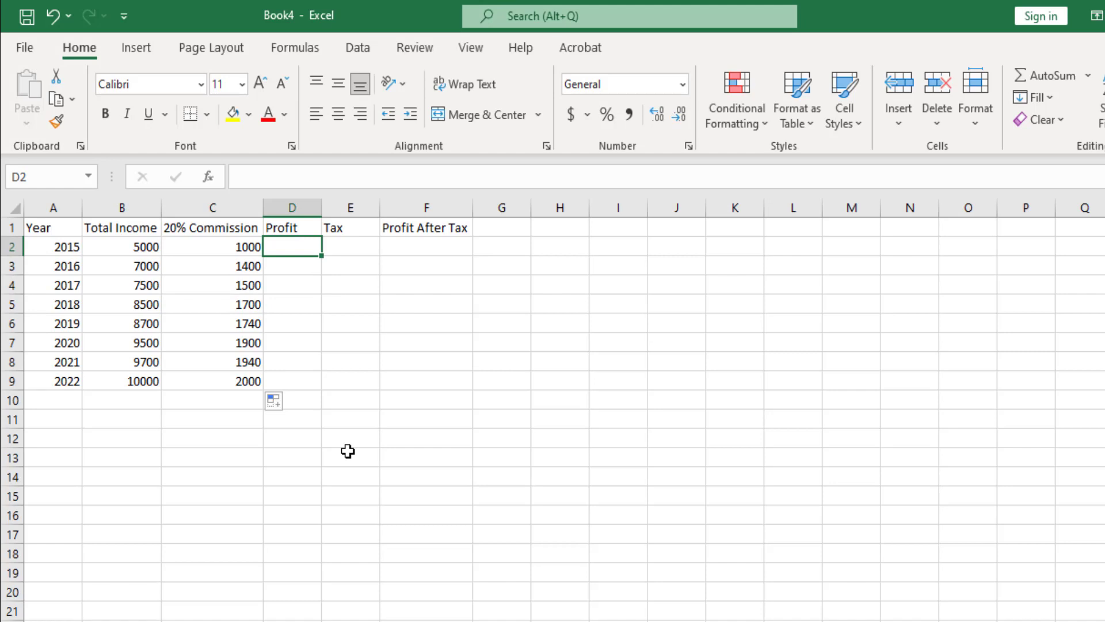
{"action": "key", "text": "Left"}
{"action": "key", "text": "Left"}
{"action": "key", "text": "Right"}
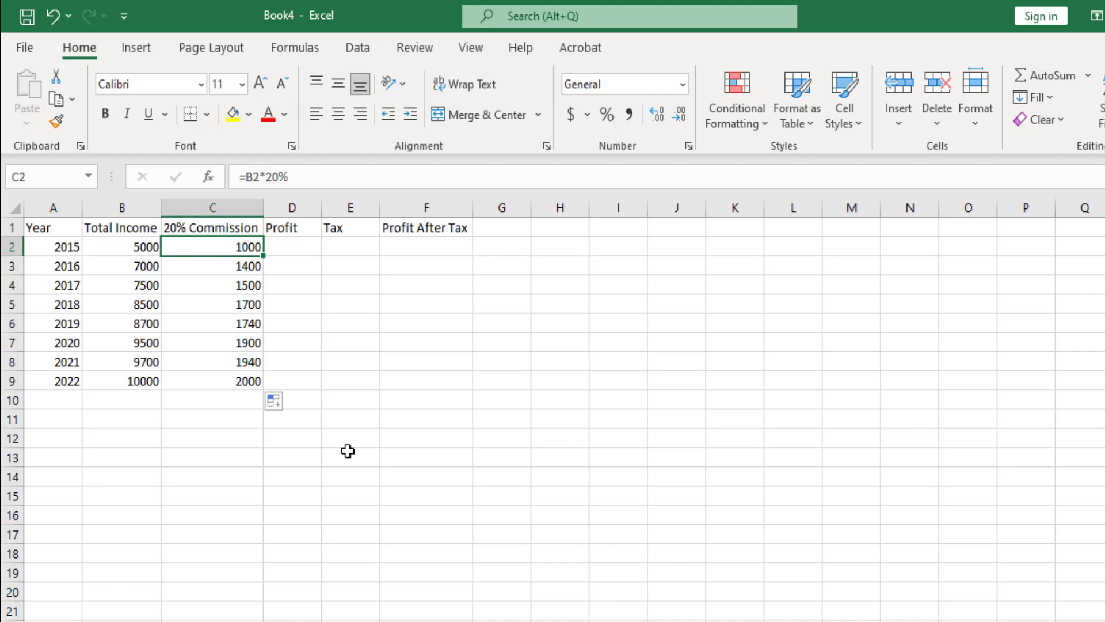
{"action": "key", "text": "Right"}
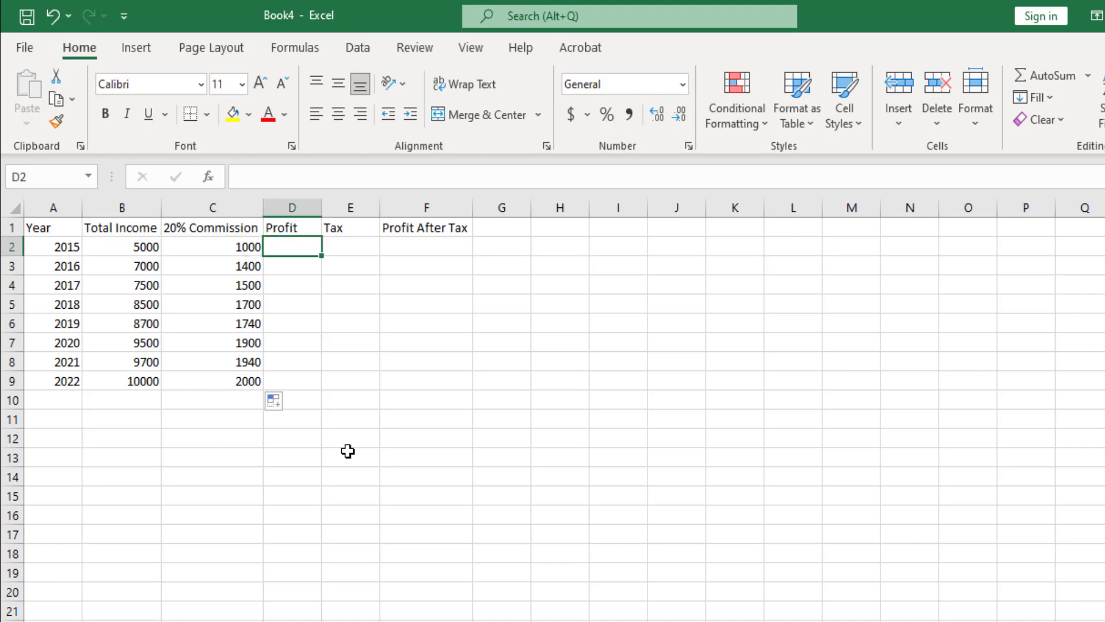
{"action": "type", "text": "="}
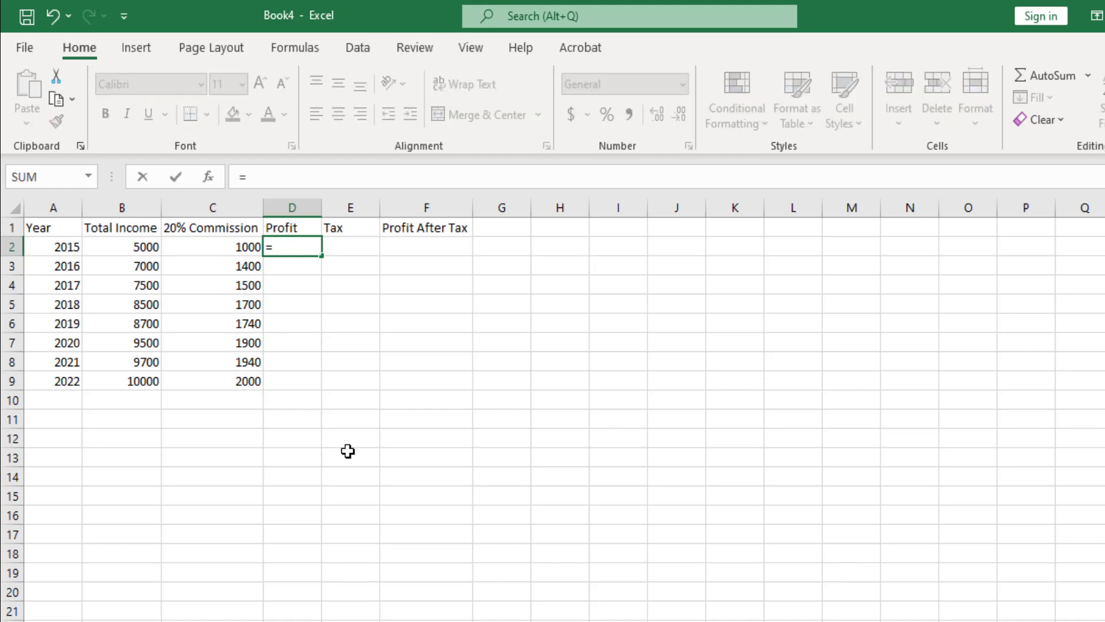
{"action": "left_click", "coordinate": [123, 247]}
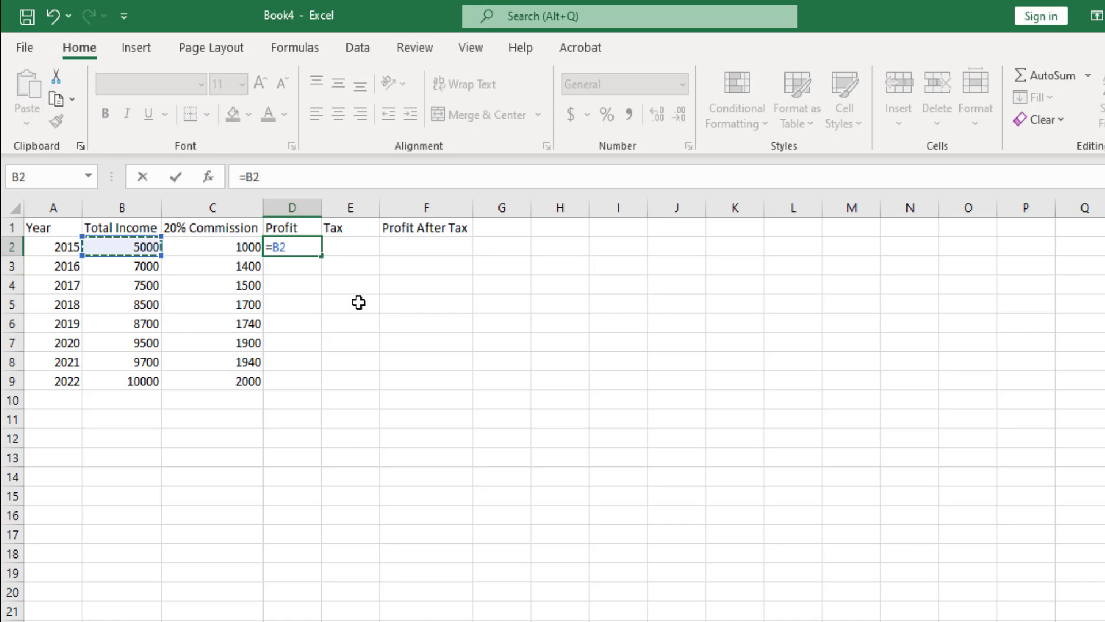
{"action": "type", "text": "-"}
{"action": "left_click", "coordinate": [225, 245]}
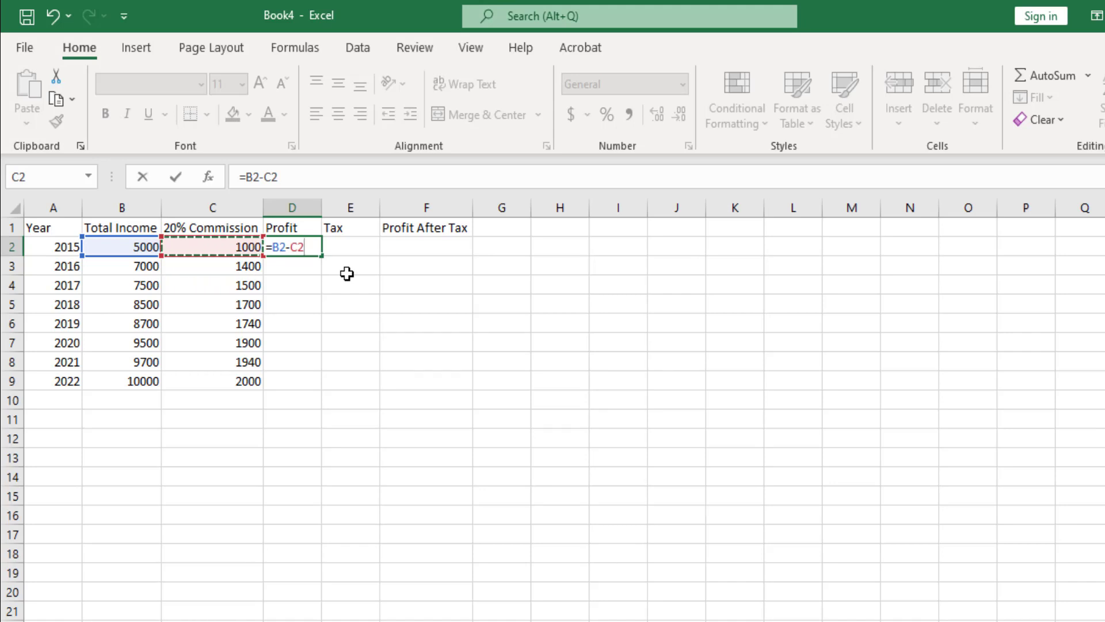
{"action": "key", "text": "Return"}
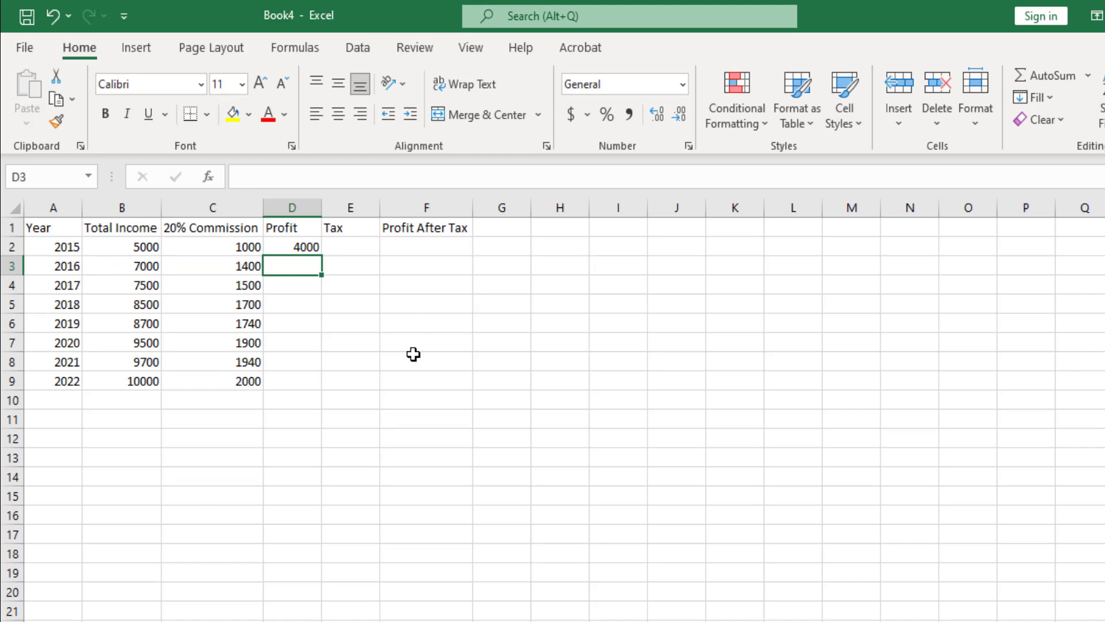
- Fill the profit formula from D2 down through D9 and check the copied formulas in D3 and D4
{"action": "key", "text": "Up"}
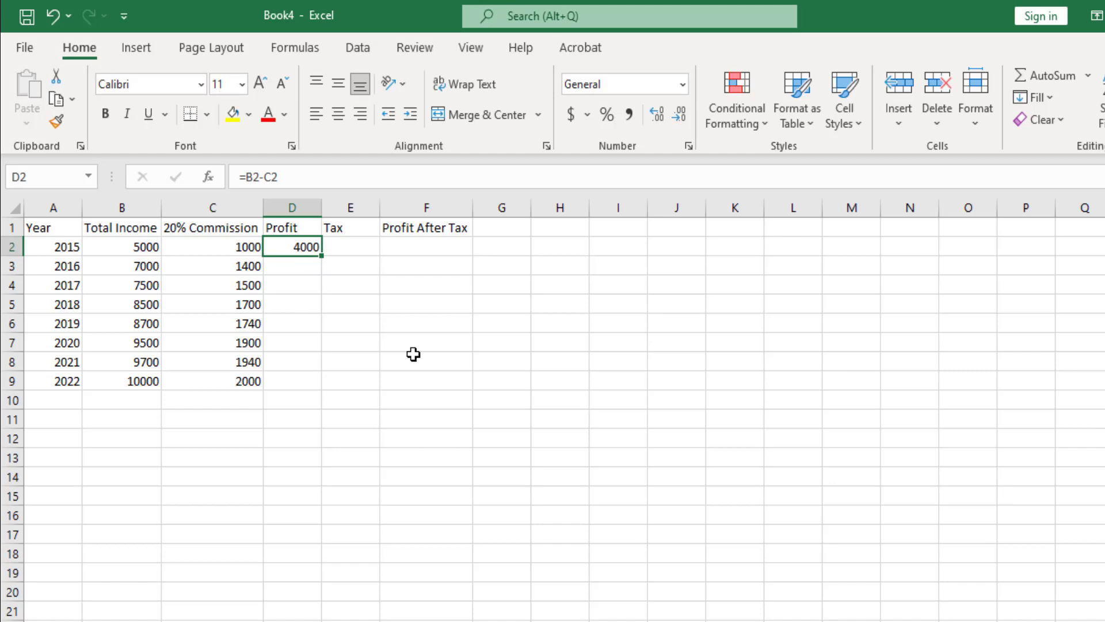
{"action": "left_click", "coordinate": [128, 249]}
{"action": "left_click", "coordinate": [209, 246]}
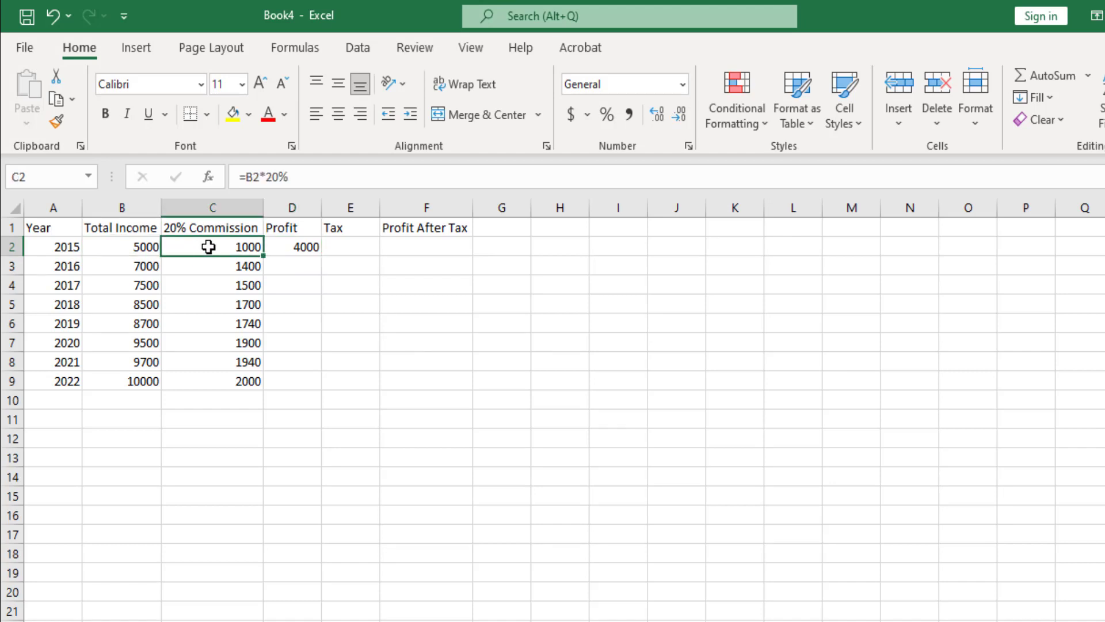
{"action": "left_click", "coordinate": [298, 246]}
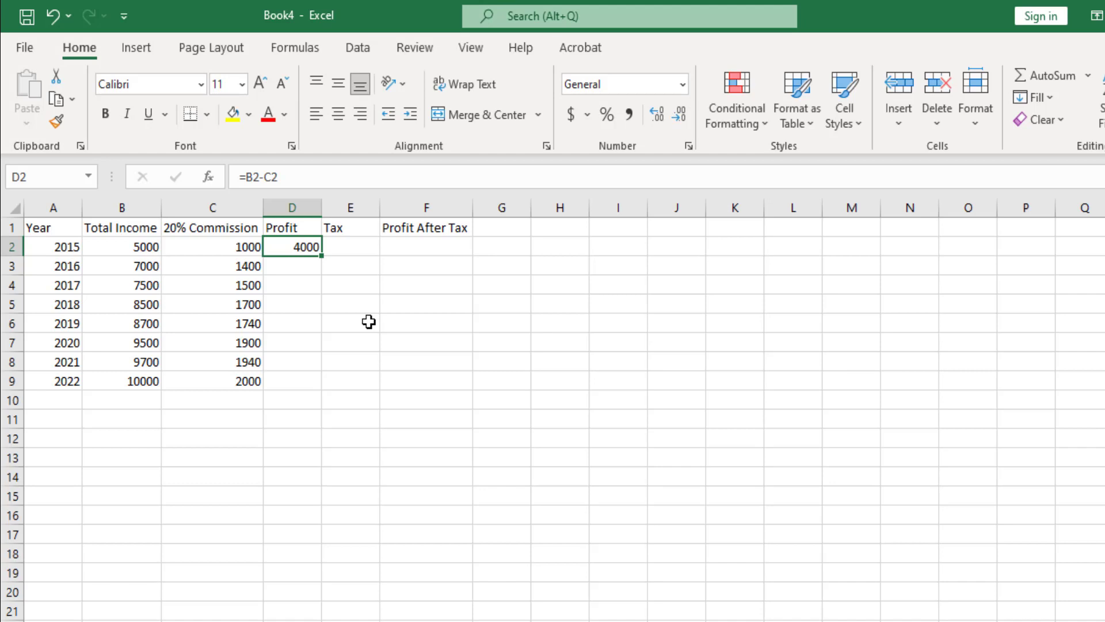
{"action": "double_click", "coordinate": [321, 258]}
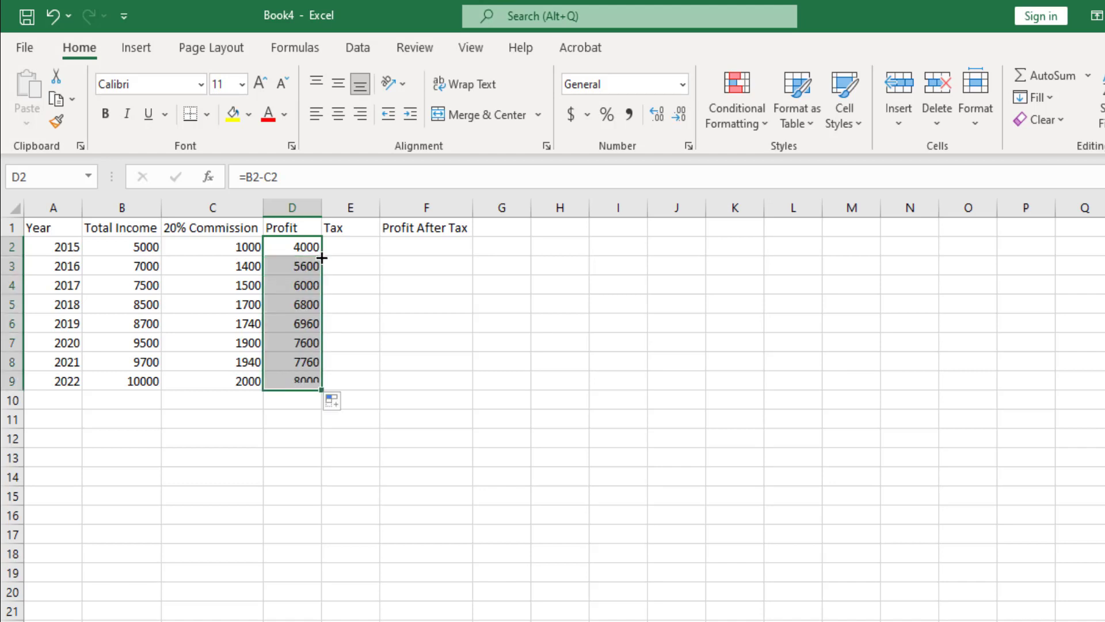
{"action": "left_click", "coordinate": [322, 258]}
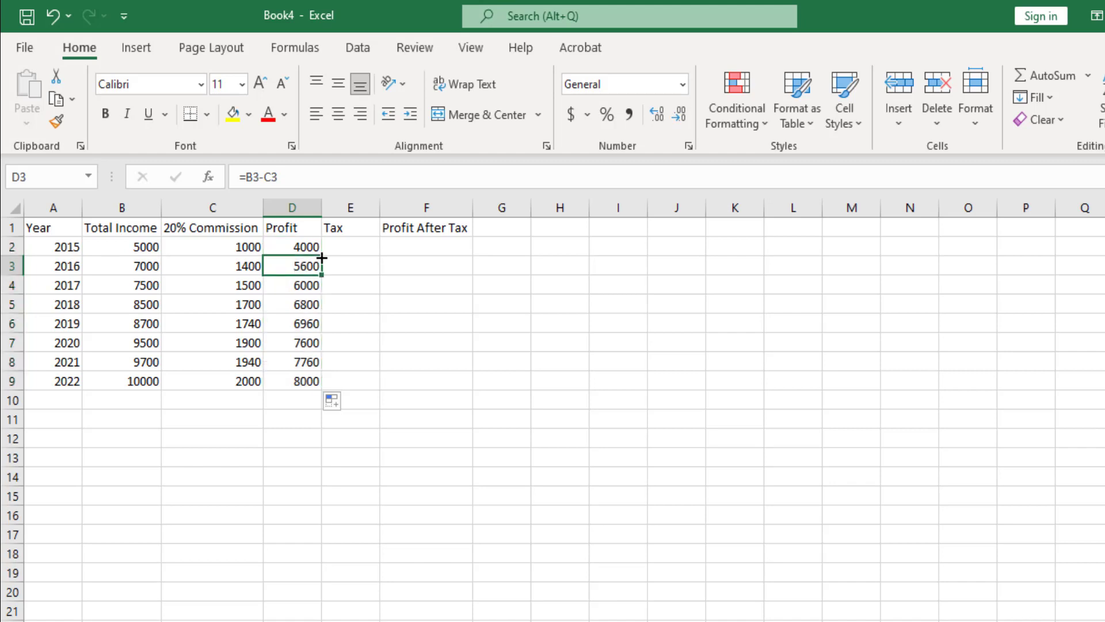
{"action": "key", "text": "Down"}
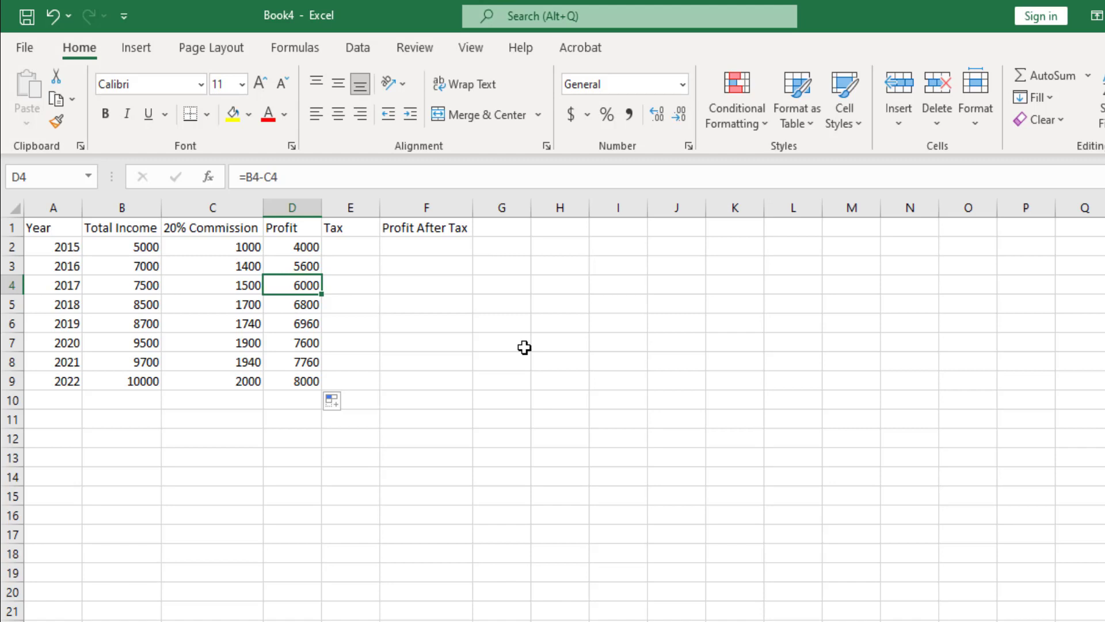
- Enter the formula =D2*30% in E2 to calculate the 2015 tax from the profit
{"action": "left_click", "coordinate": [360, 247]}
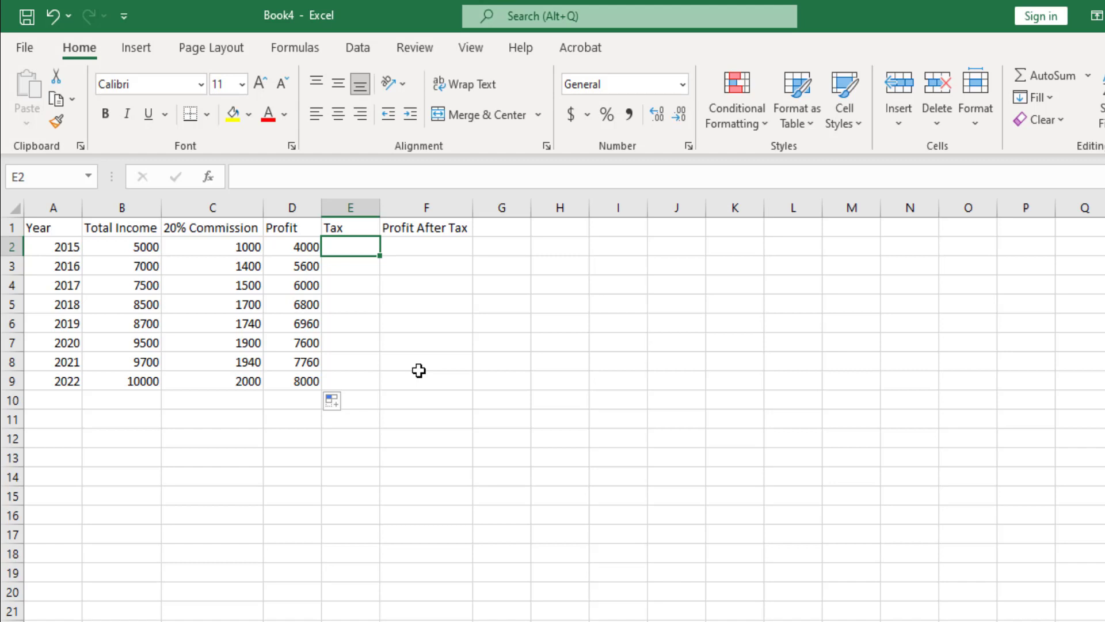
{"action": "type", "text": "="}
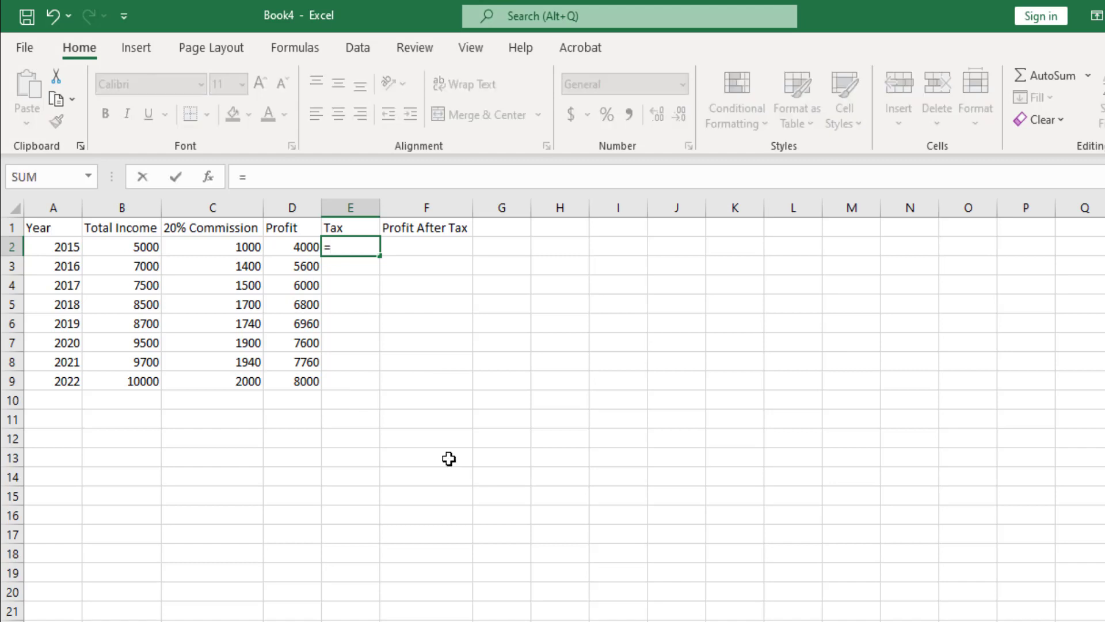
{"action": "left_click", "coordinate": [299, 249]}
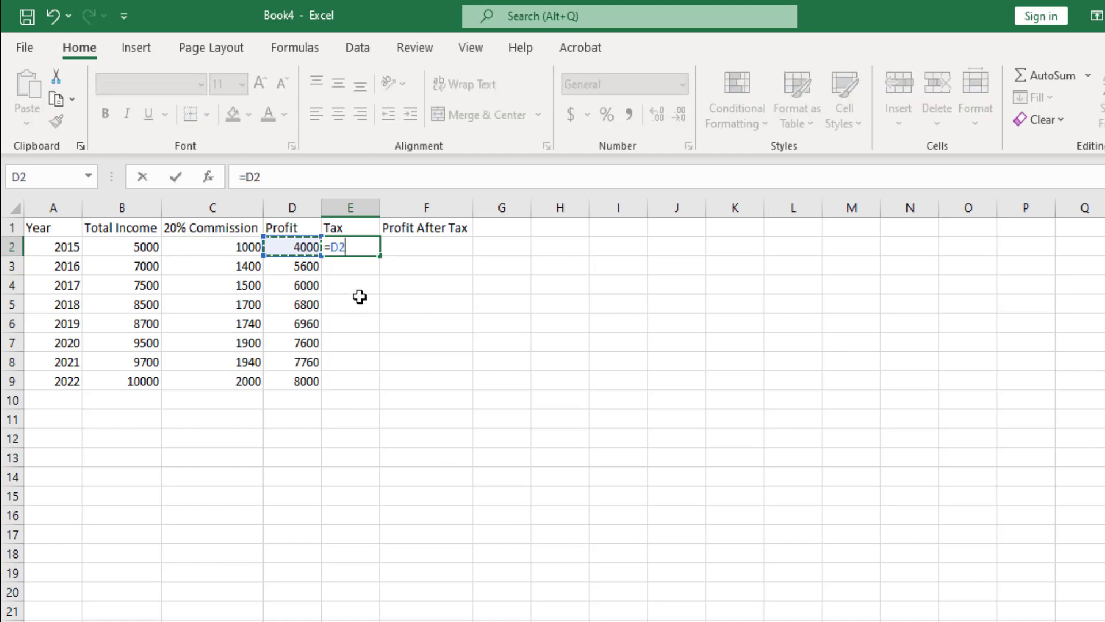
{"action": "type", "text": "*30%"}
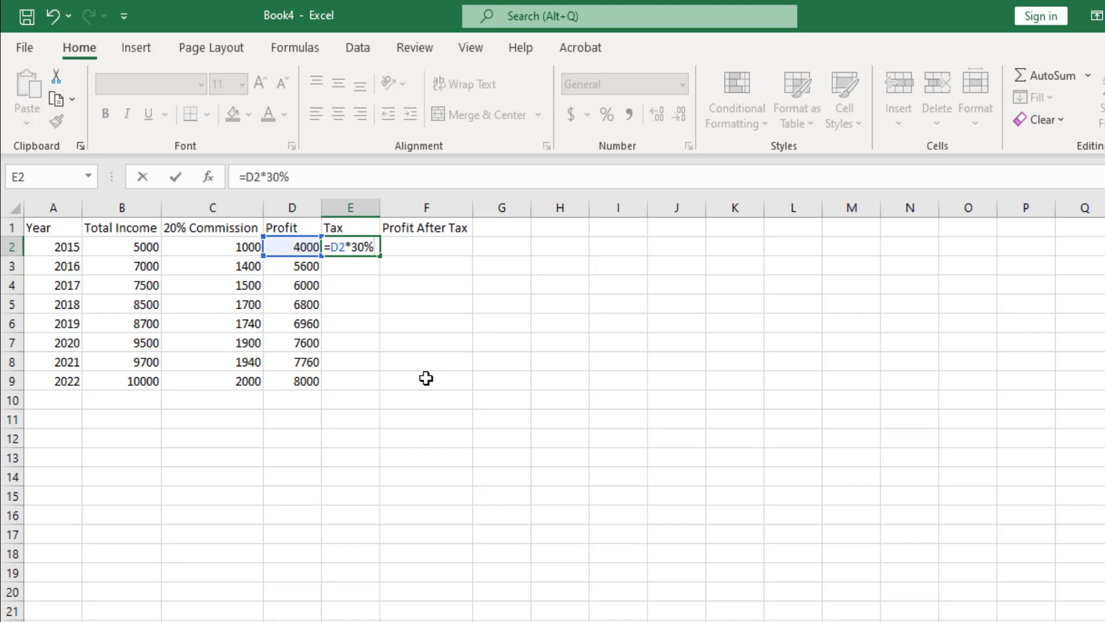
{"action": "key", "text": "Return"}
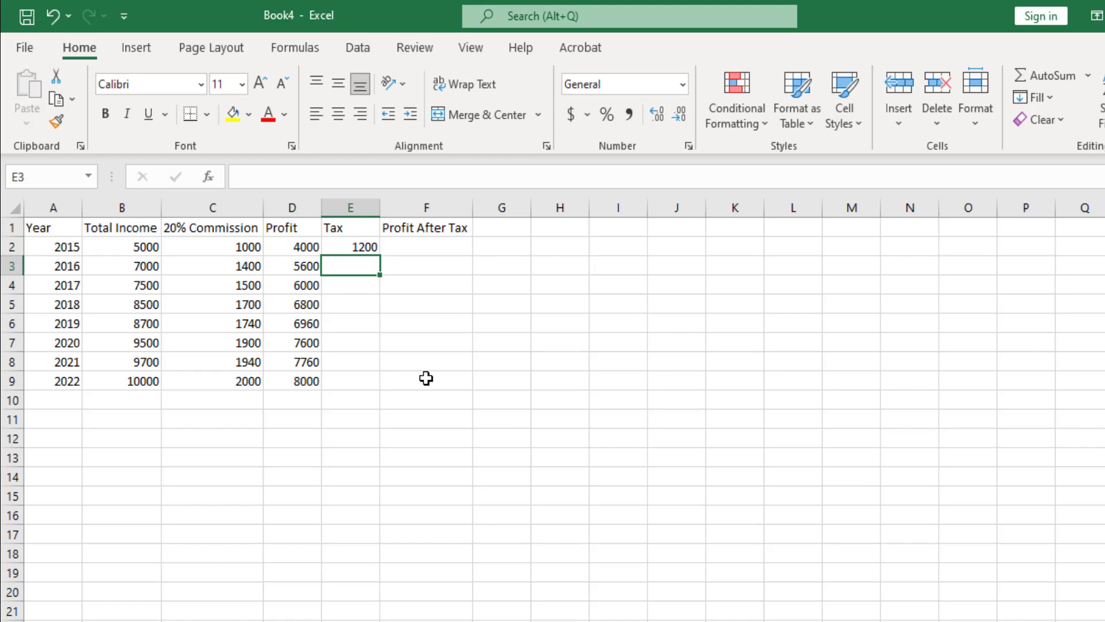
- Fill the tax formula from E2 down through E9 for all years
{"action": "key", "text": "Up"}
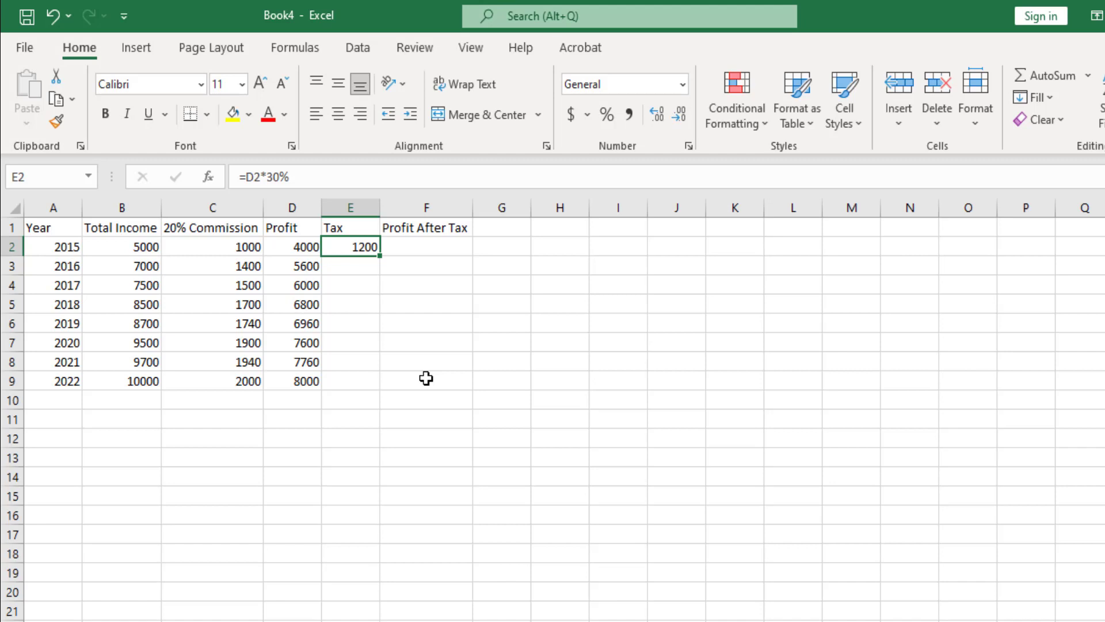
{"action": "double_click", "coordinate": [380, 258]}
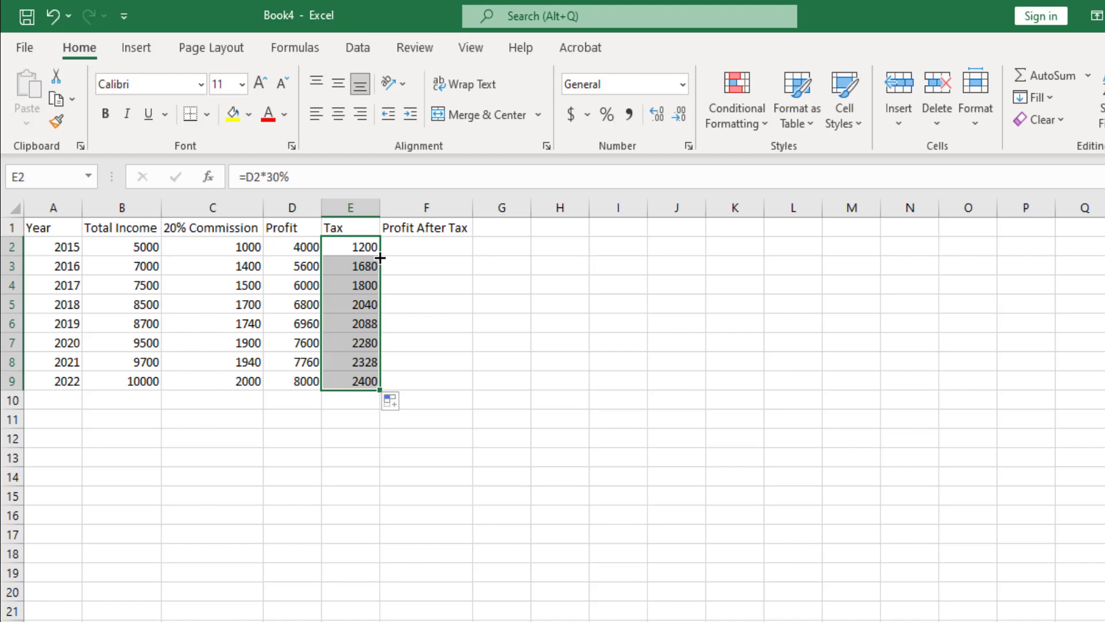
{"action": "key", "text": "Right"}
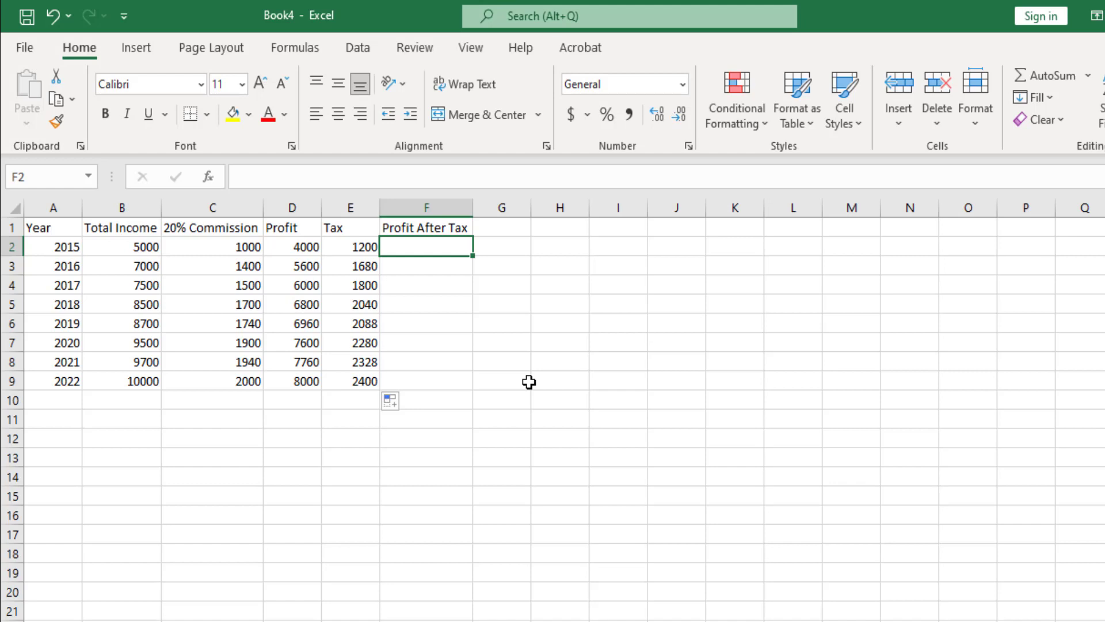
- Enter the formula =D2-E2 in F2 to calculate the 2015 profit after tax as profit minus tax
{"action": "key", "text": "Left"}
{"action": "key", "text": "Left"}
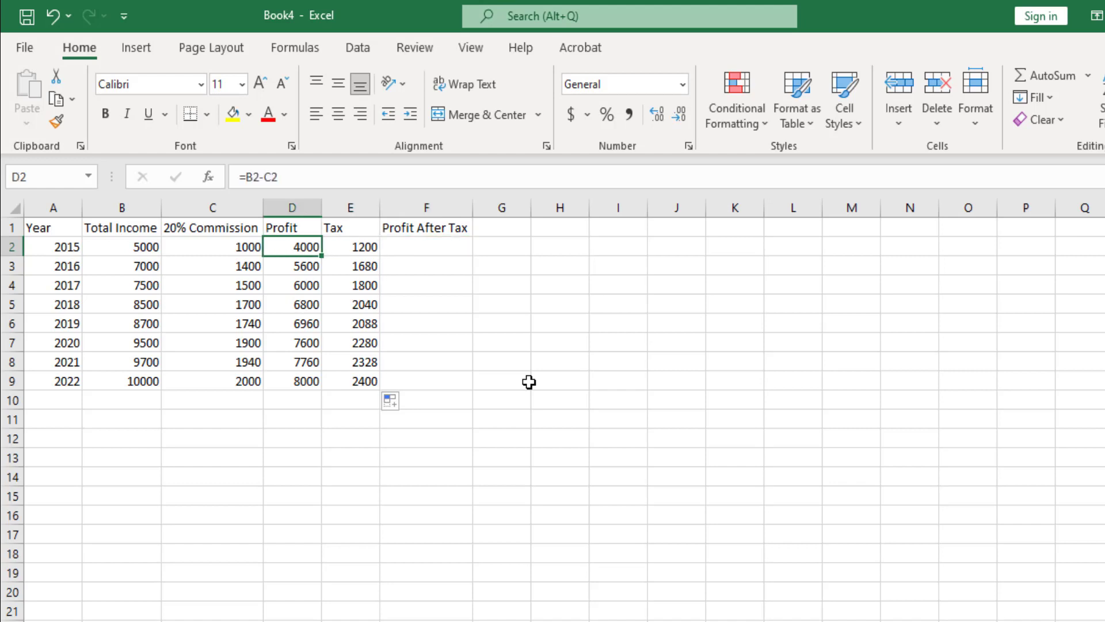
{"action": "key", "text": "Right"}
{"action": "key", "text": "Right"}
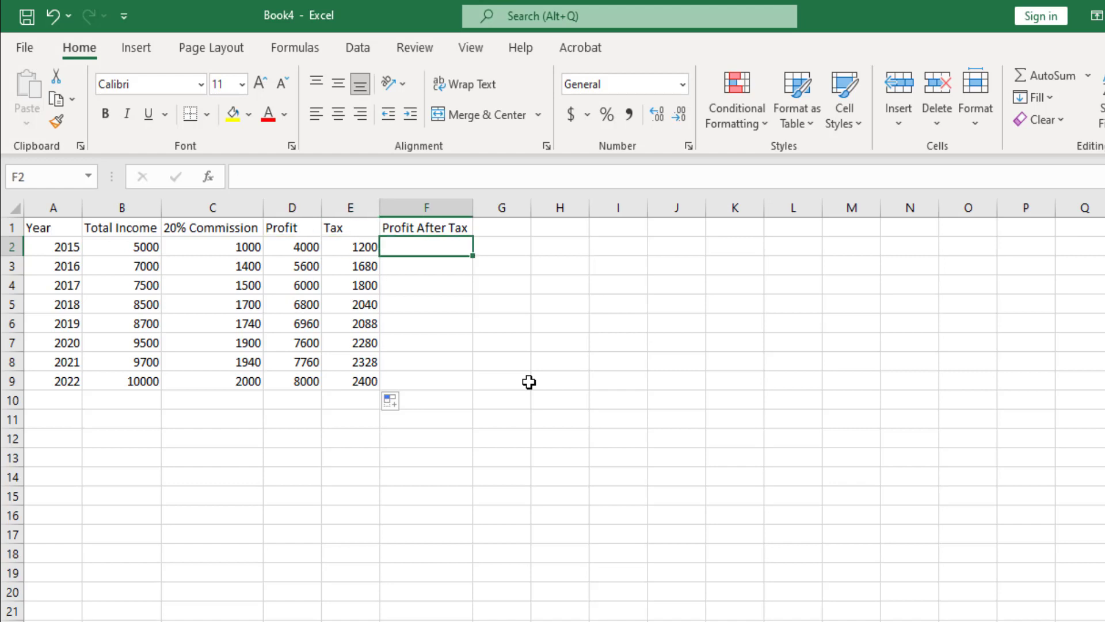
{"action": "type", "text": "="}
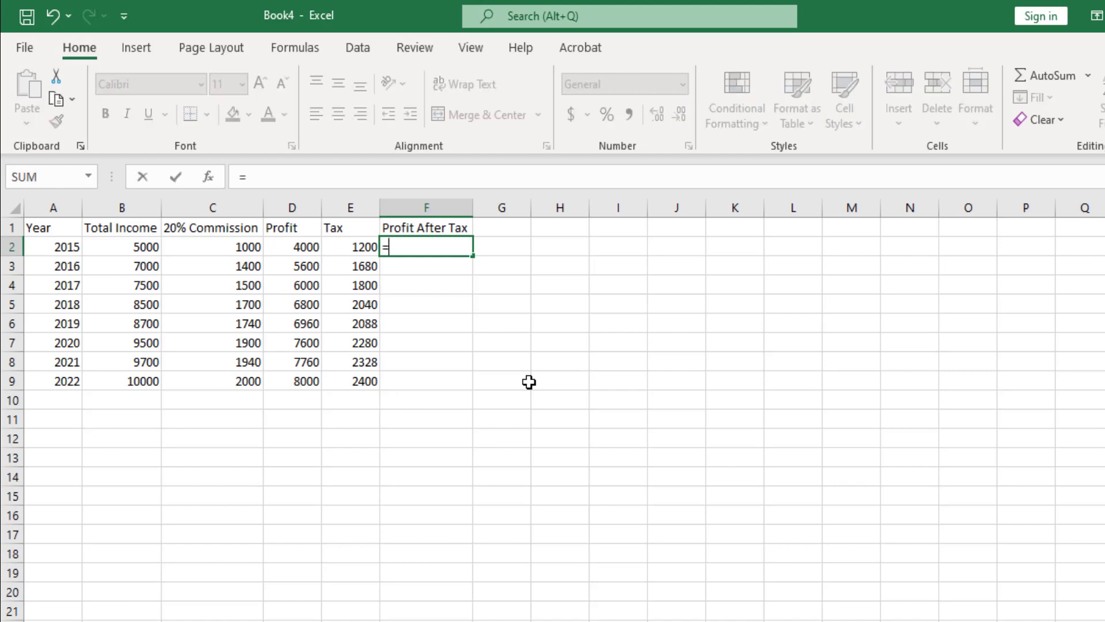
{"action": "left_click", "coordinate": [303, 252]}
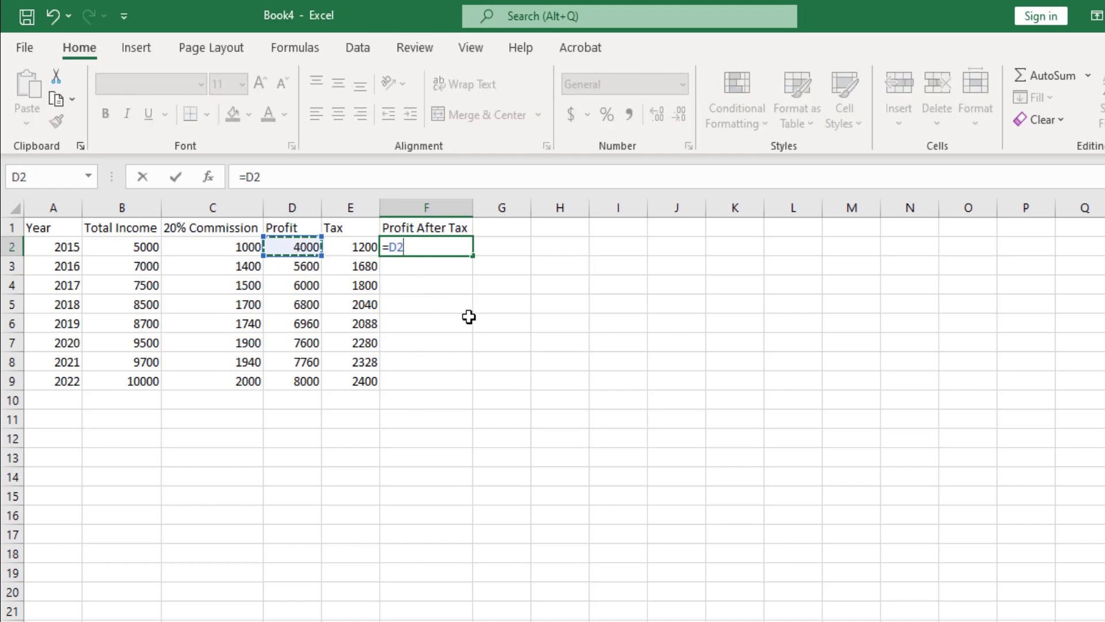
{"action": "type", "text": "-"}
{"action": "left_click", "coordinate": [363, 245]}
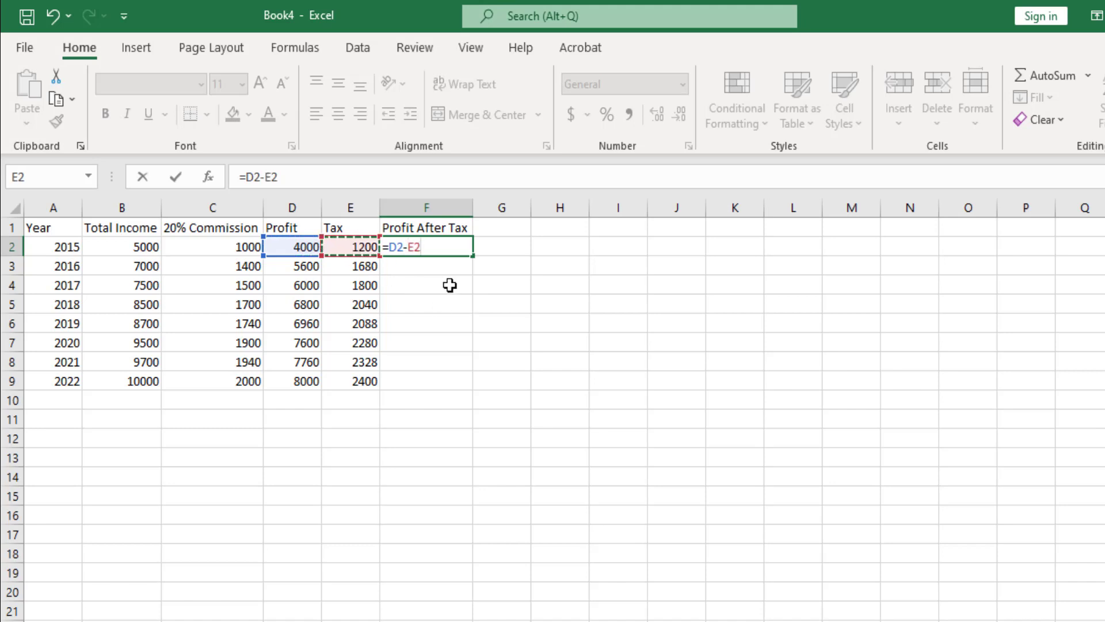
{"action": "key", "text": "Return"}
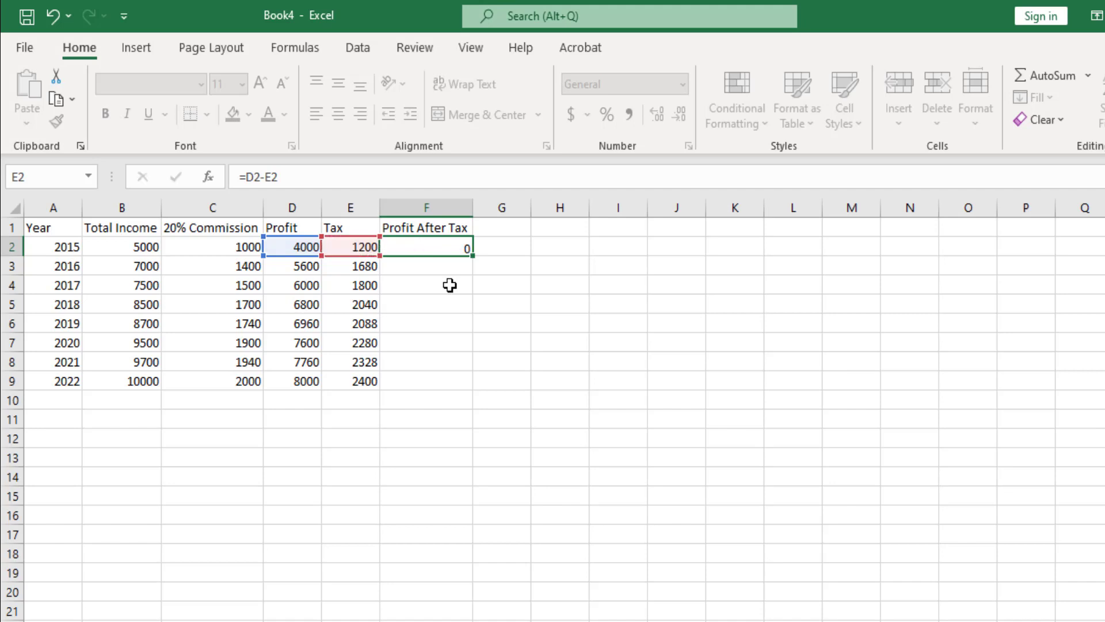
- Copy the profit after tax formula from F2 and paste it into F3 through F9
{"action": "key", "text": "Up"}
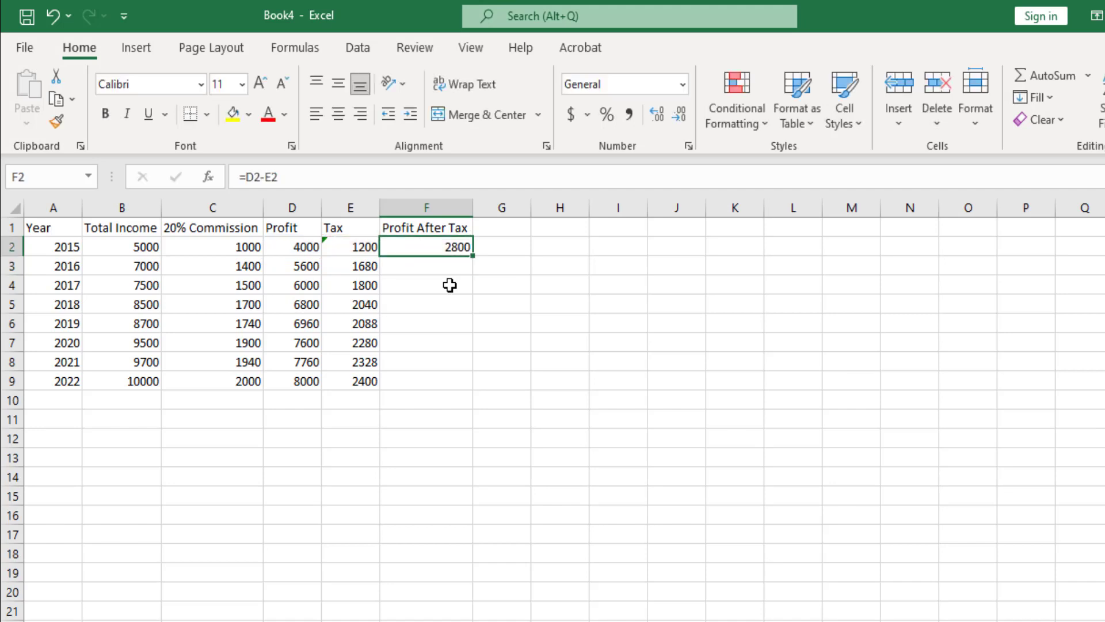
{"action": "key", "text": "Left"}
{"action": "key", "text": "Left"}
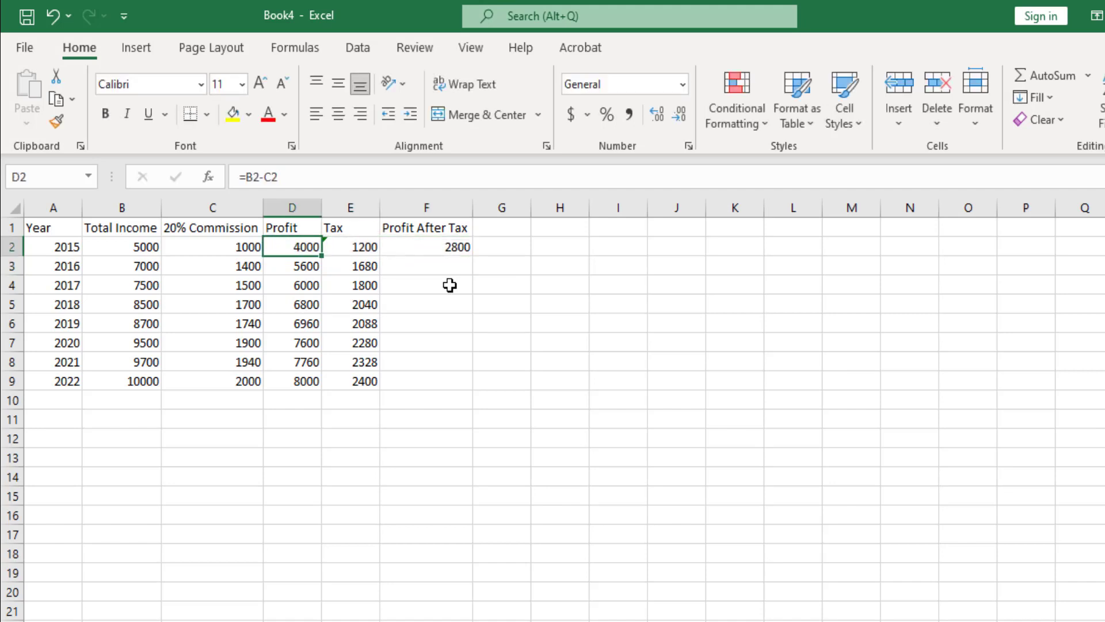
{"action": "key", "text": "Right"}
{"action": "key", "text": "Right"}
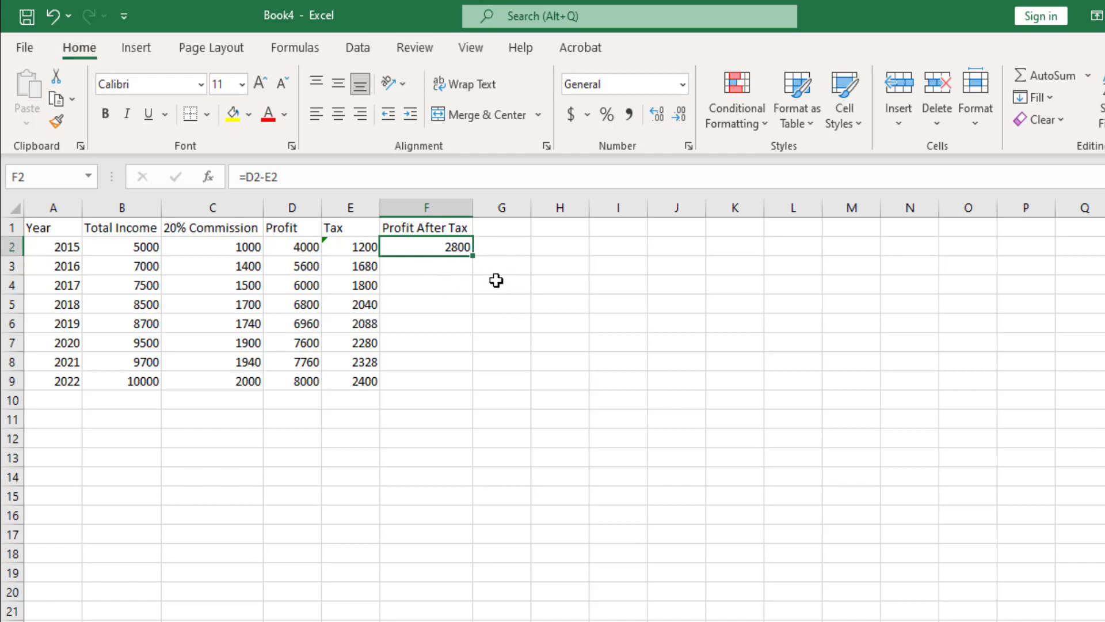
{"action": "key", "text": "ctrl+c"}
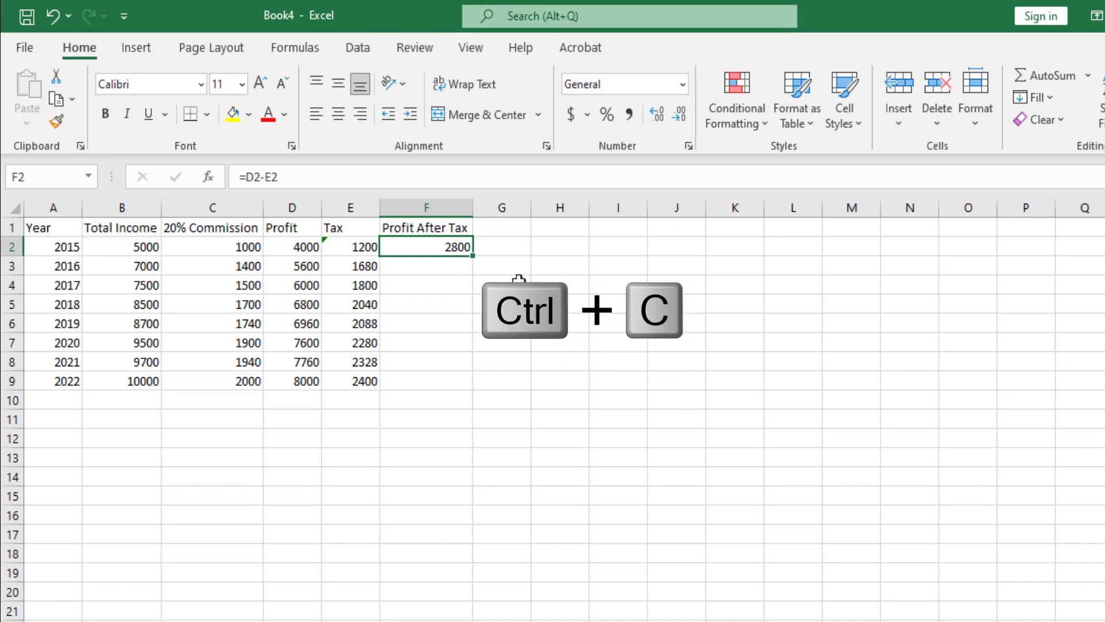
{"action": "key", "text": "ctrl+c"}
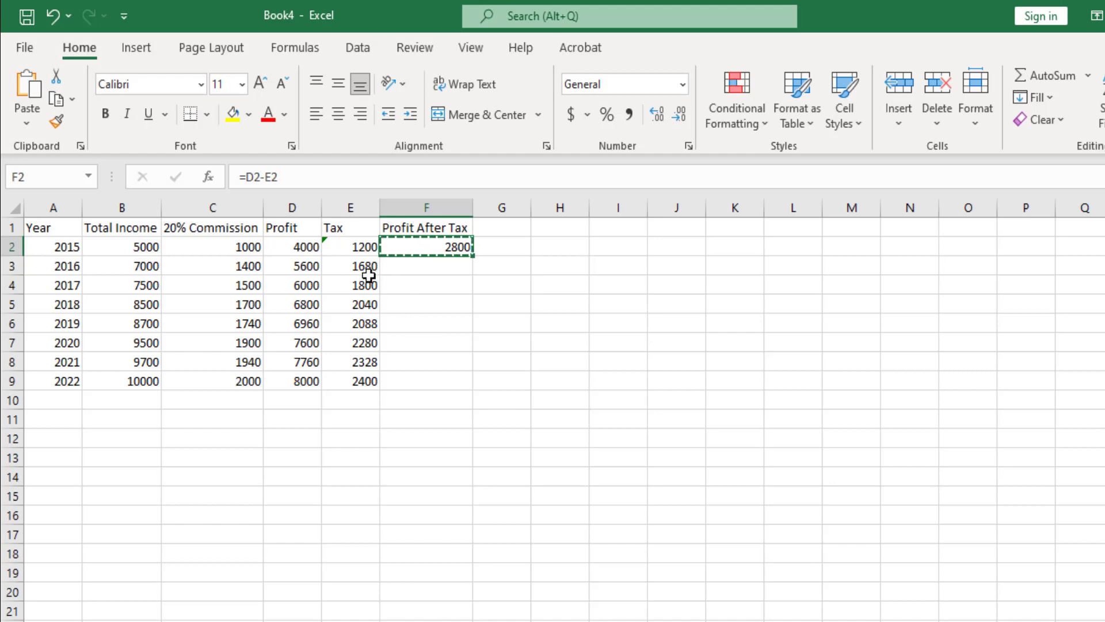
{"action": "left_click_drag", "start_coordinate": [405, 271], "coordinate": [407, 380]}
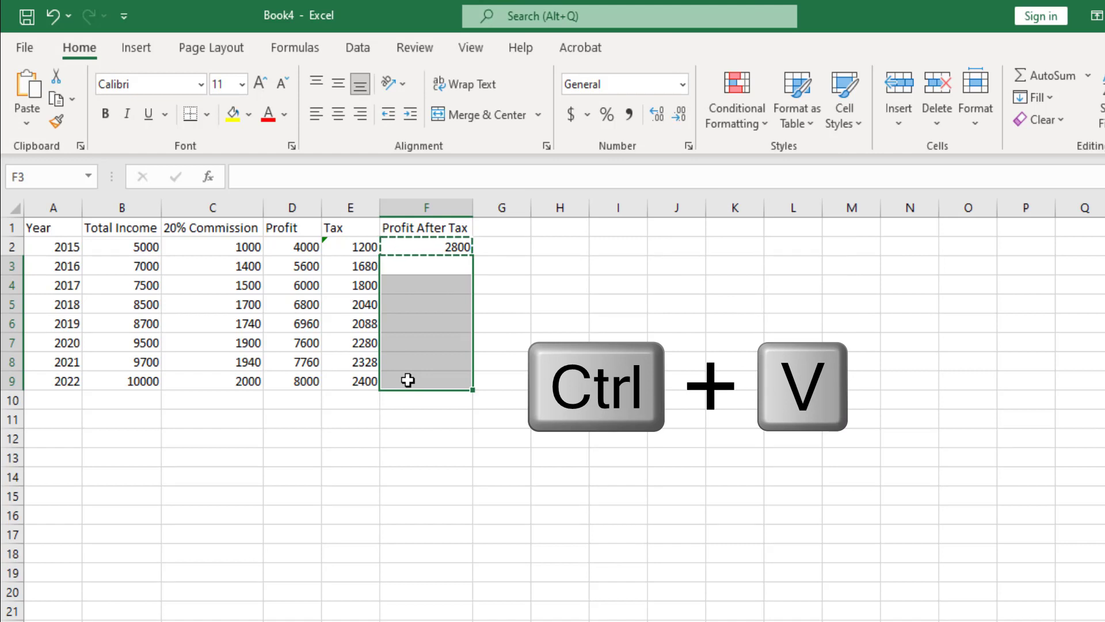
{"action": "key", "text": "ctrl+v"}
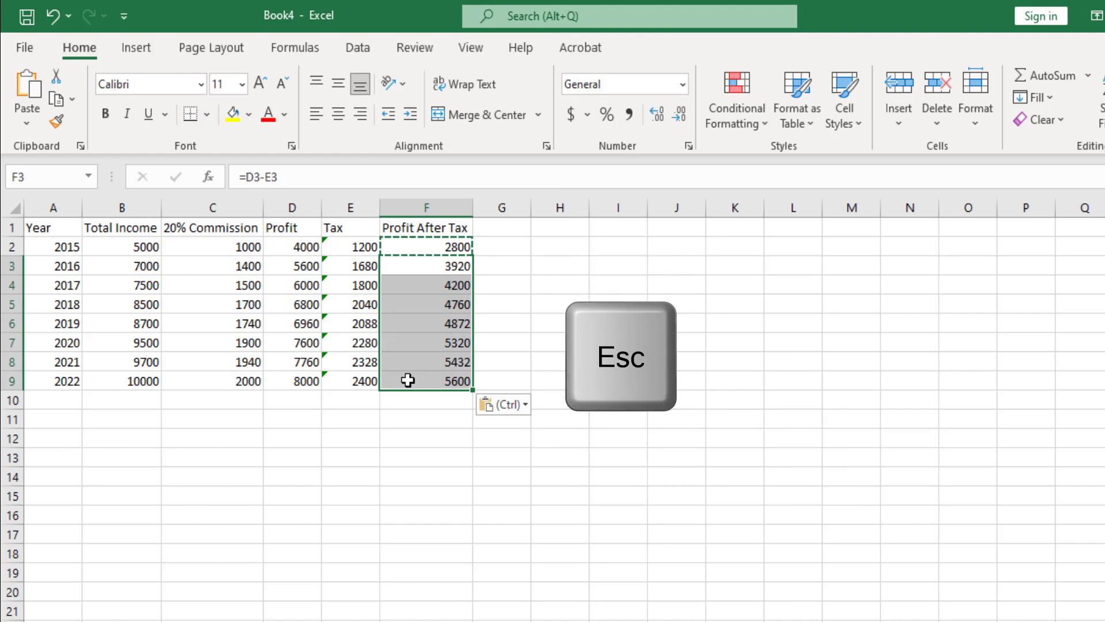
{"action": "key", "text": "Escape"}
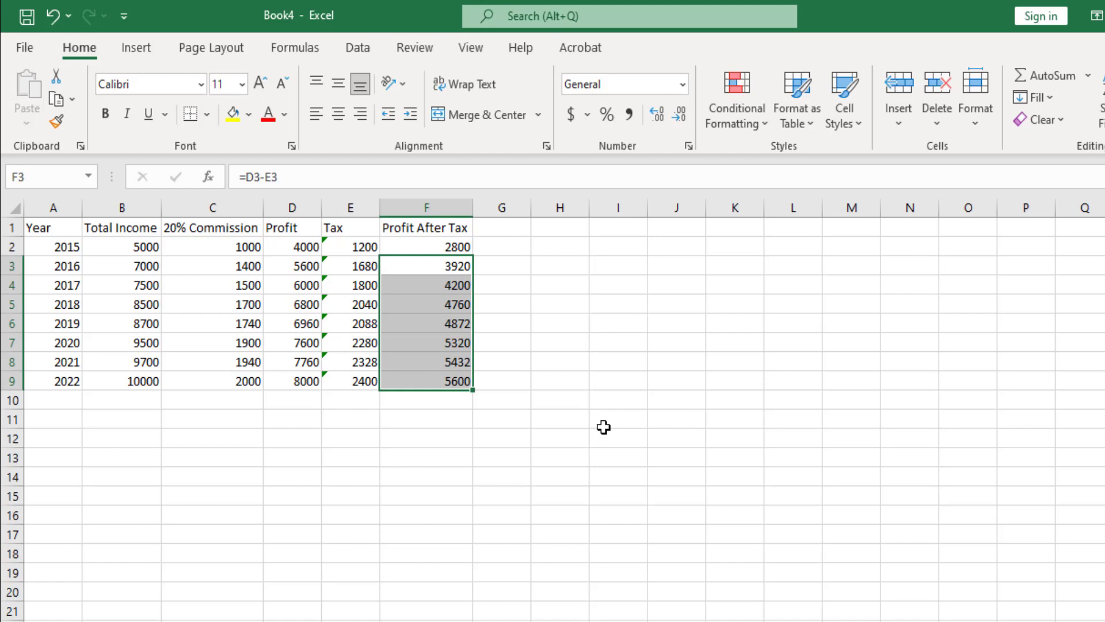
- Examine the copied Profit After Tax formulas in F5 and F7 to check which profit and tax cells they reference
{"action": "key", "text": "Down"}
{"action": "key", "text": "Down"}
{"action": "key", "text": "Down"}
{"action": "key", "text": "Down"}
{"action": "key", "text": "Down"}
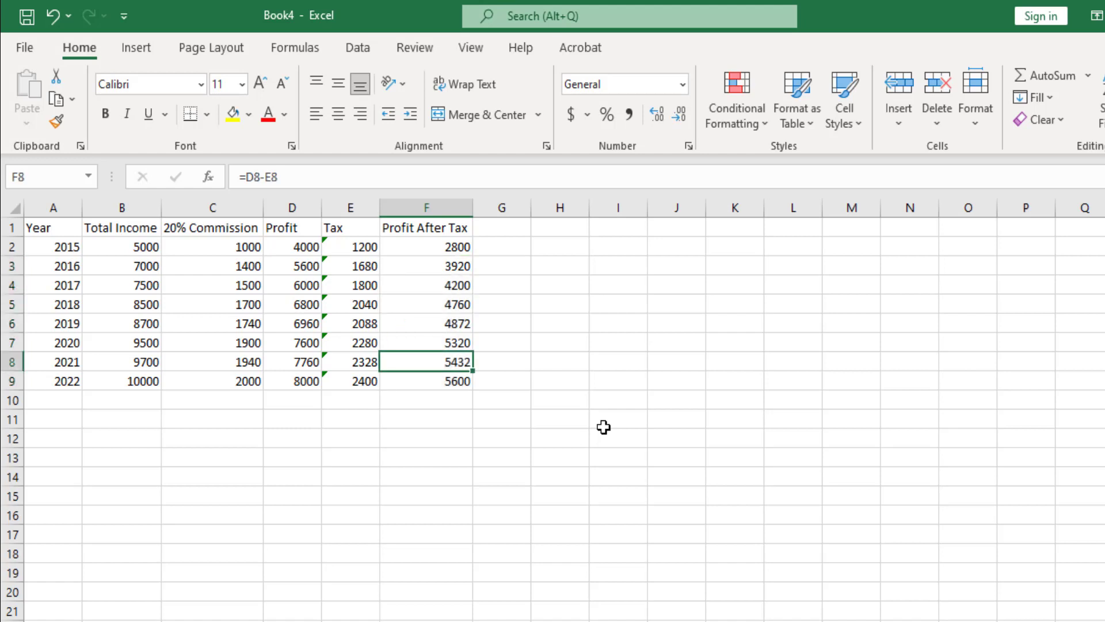
{"action": "key", "text": "Up"}
{"action": "key", "text": "Up"}
{"action": "key", "text": "Up"}
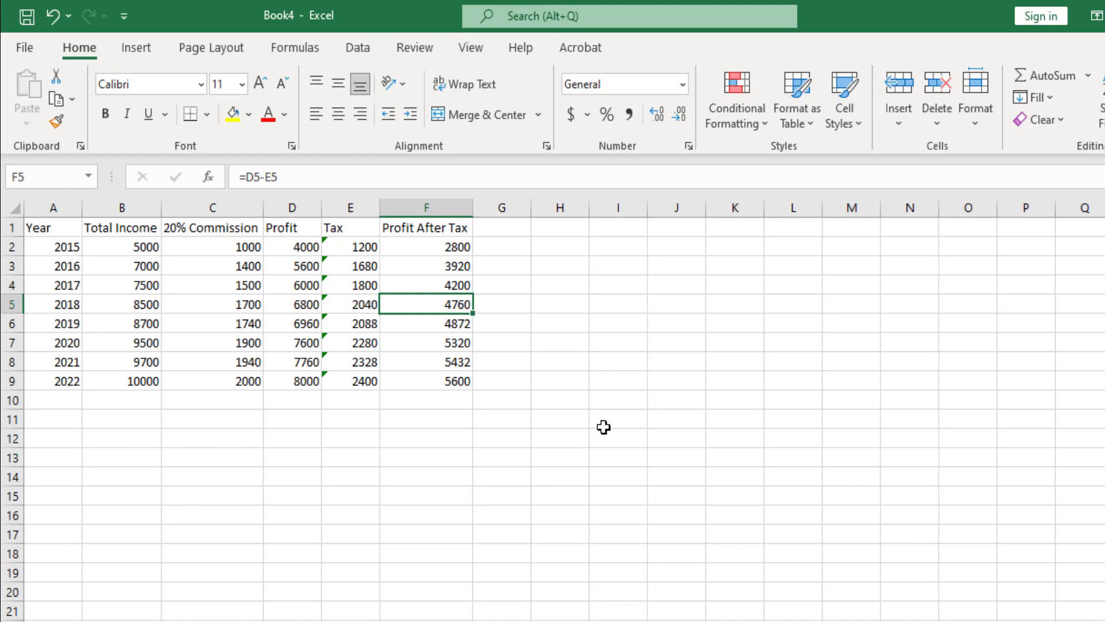
{"action": "key", "text": "F2"}
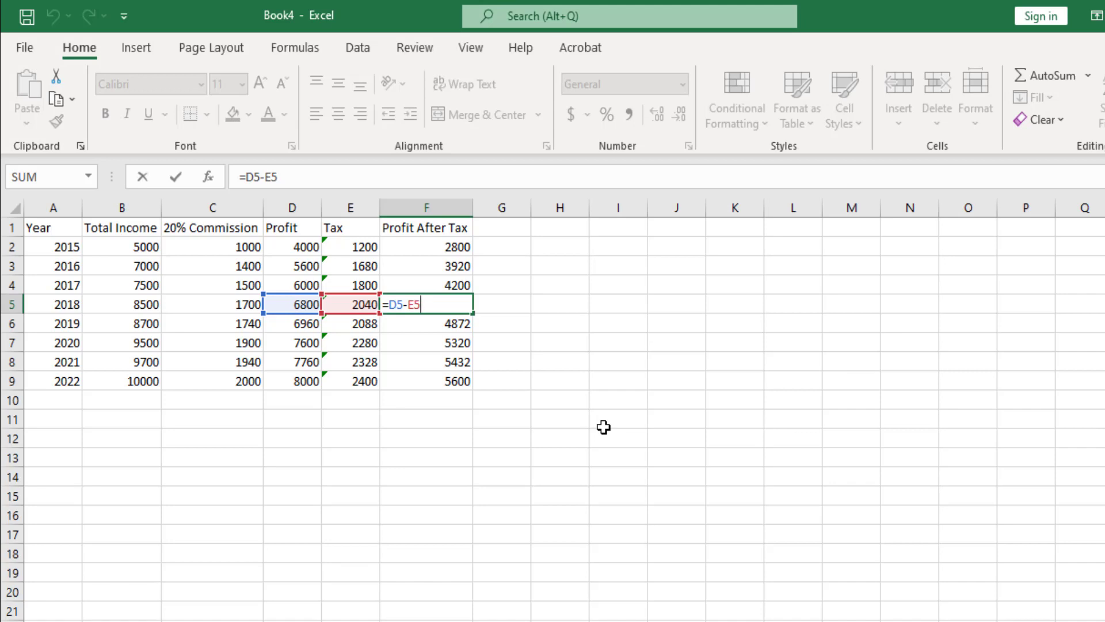
{"action": "key", "text": "ctrl+Return"}
{"action": "key", "text": "Down"}
{"action": "key", "text": "Down"}
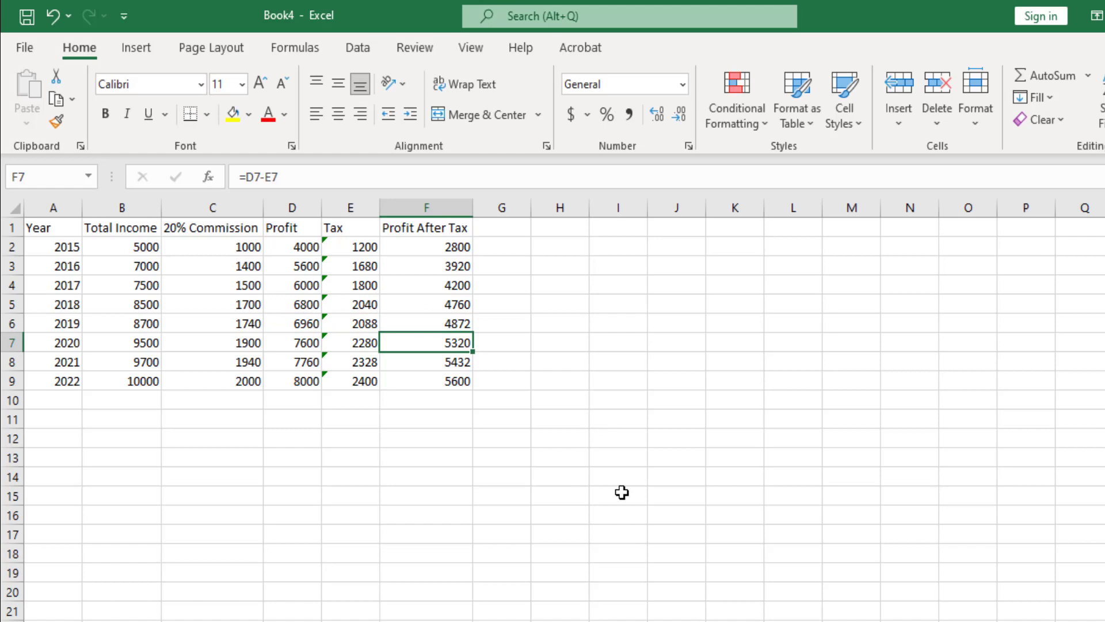
{"action": "key", "text": "F2"}
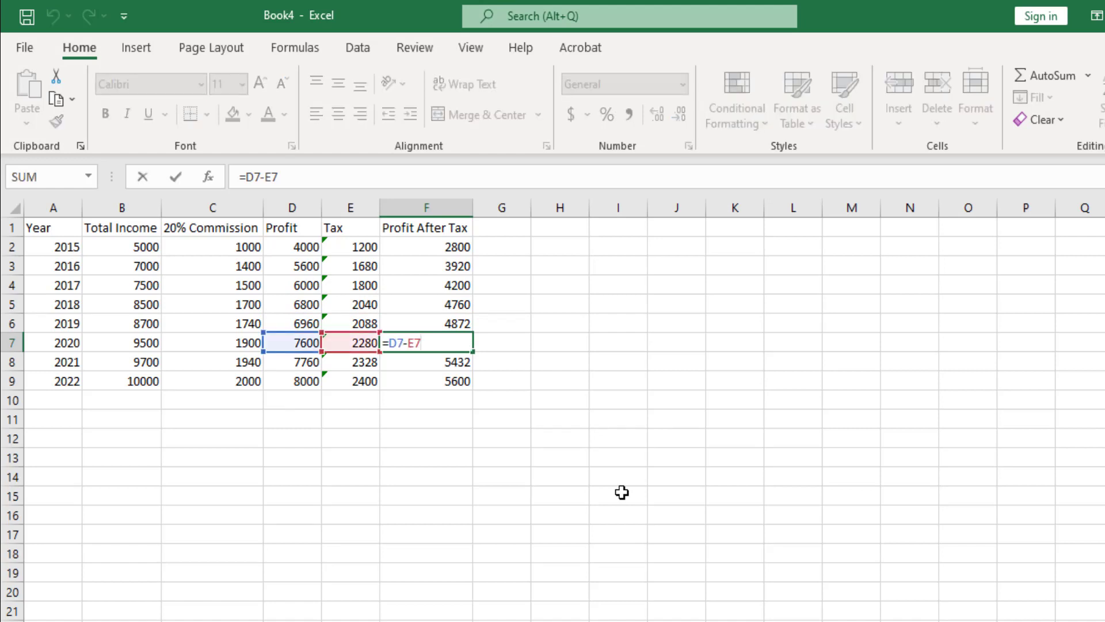
{"action": "key", "text": "ctrl+Return"}
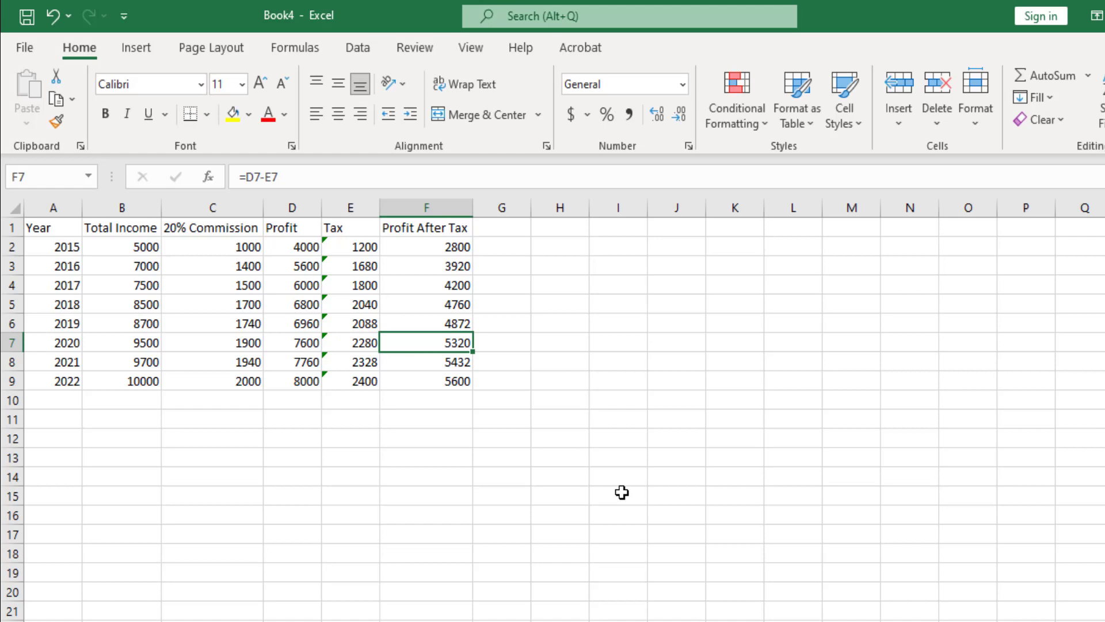